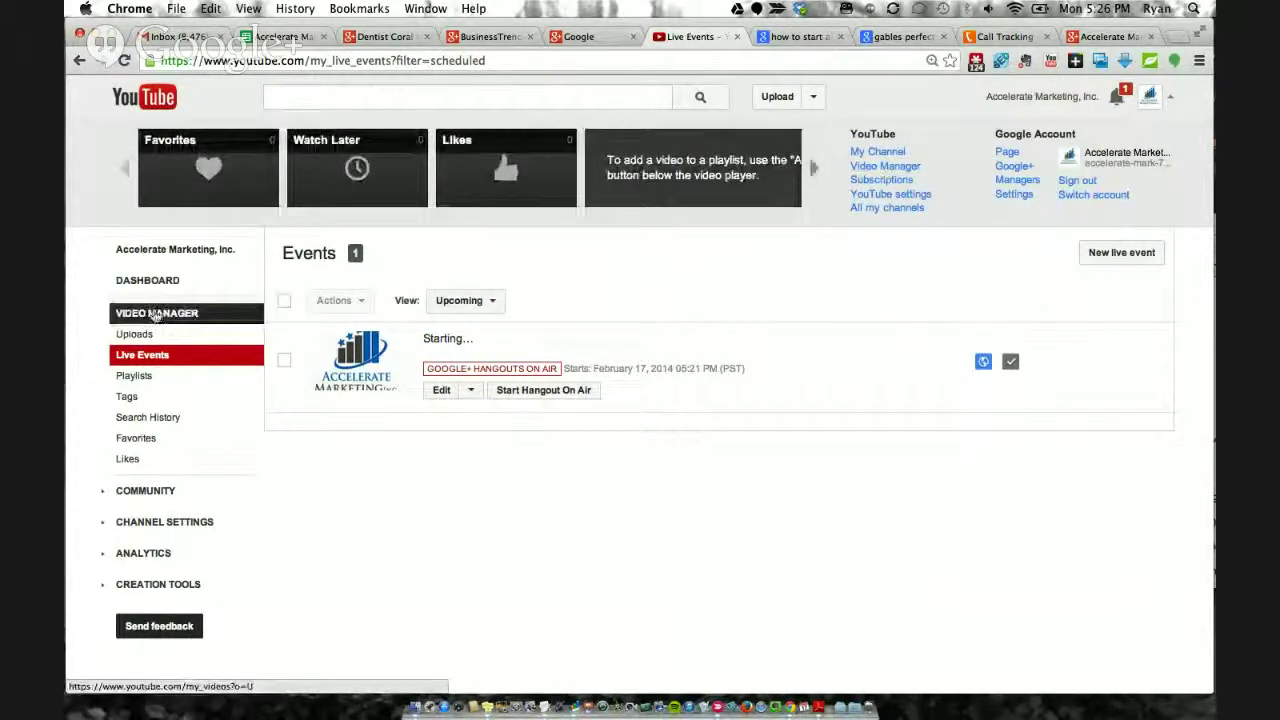
Step: Open the Live Control Room of the running hangout, examine its stream status and viewing statistics, and dismiss the beta notice
{"action": "left_click", "coordinate": [193, 361]}
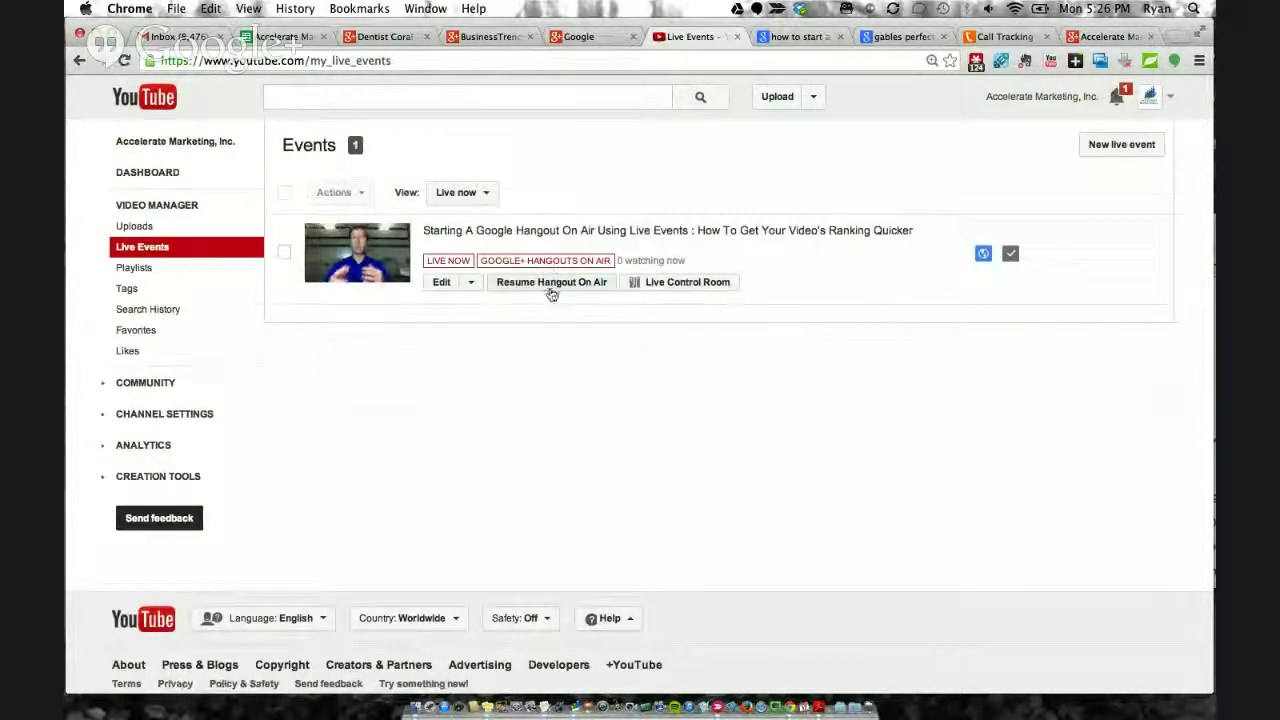
{"action": "left_click", "coordinate": [692, 288]}
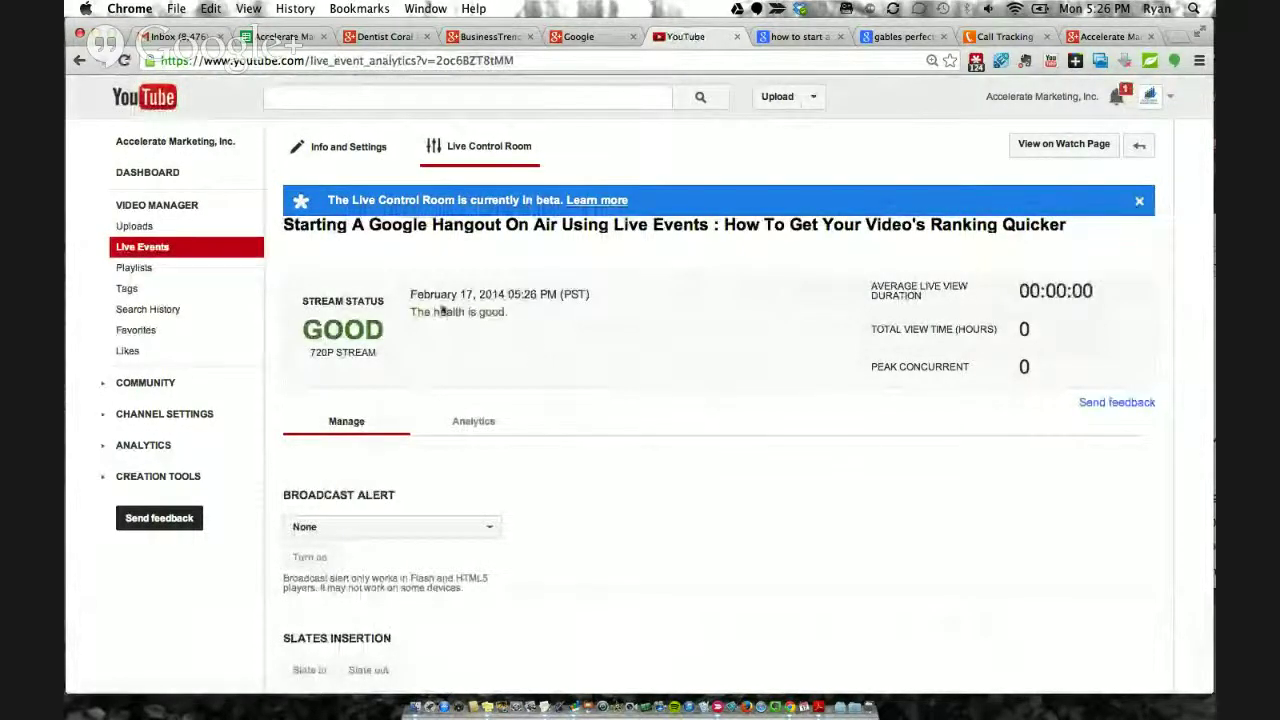
{"action": "scroll", "coordinate": [520, 312], "scroll_direction": "down", "scroll_amount": 1}
{"action": "scroll", "coordinate": [520, 314], "scroll_direction": "down", "scroll_amount": 1}
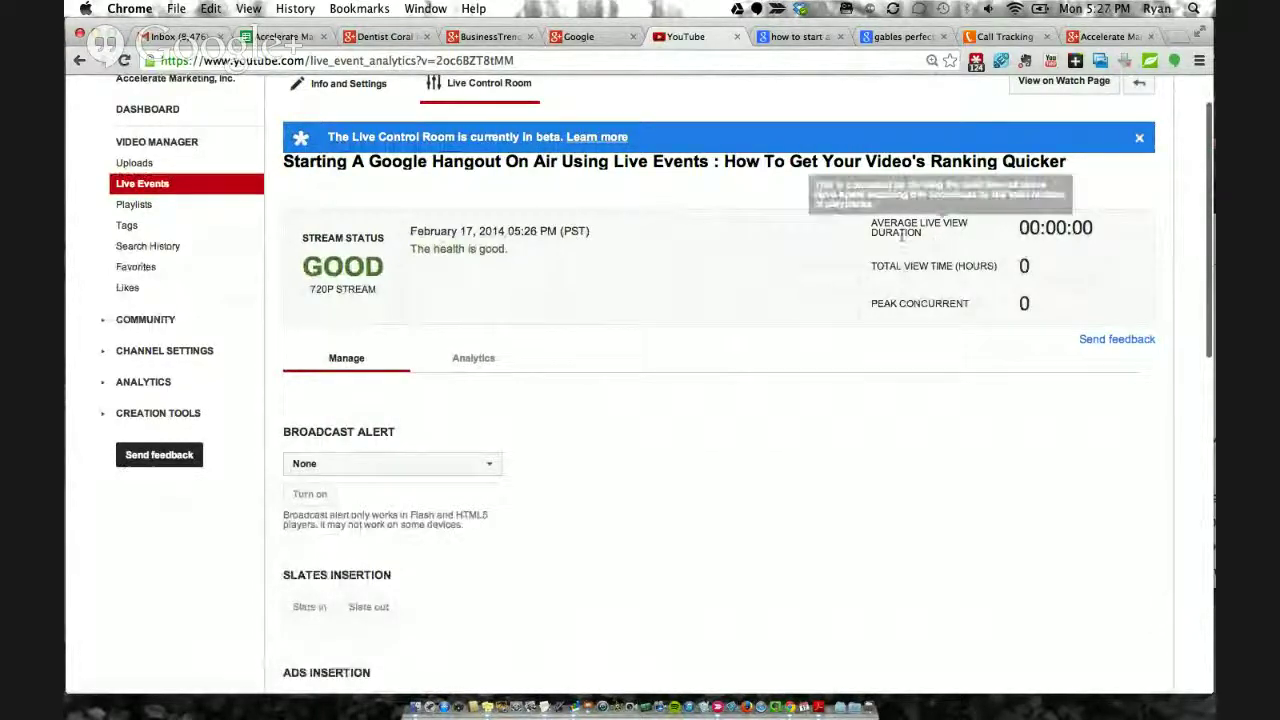
{"action": "mouse_move", "coordinate": [889, 278]}
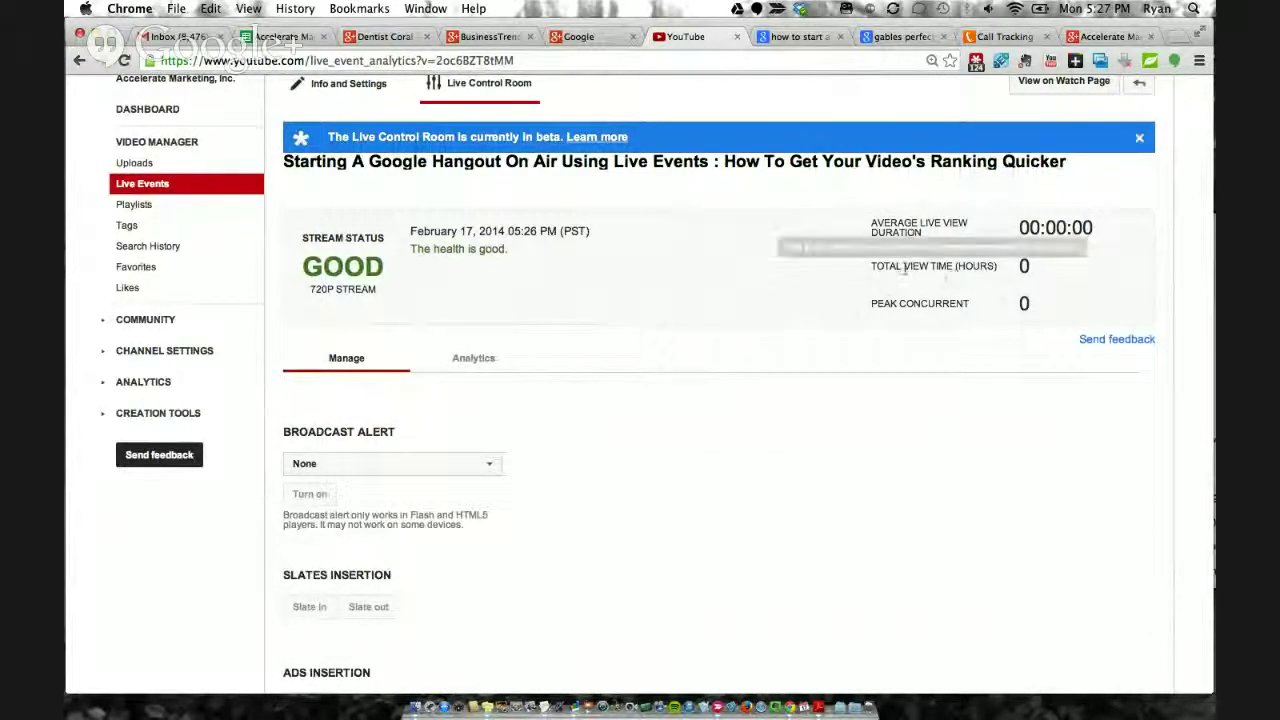
{"action": "scroll", "coordinate": [958, 266], "scroll_direction": "down", "scroll_amount": 5}
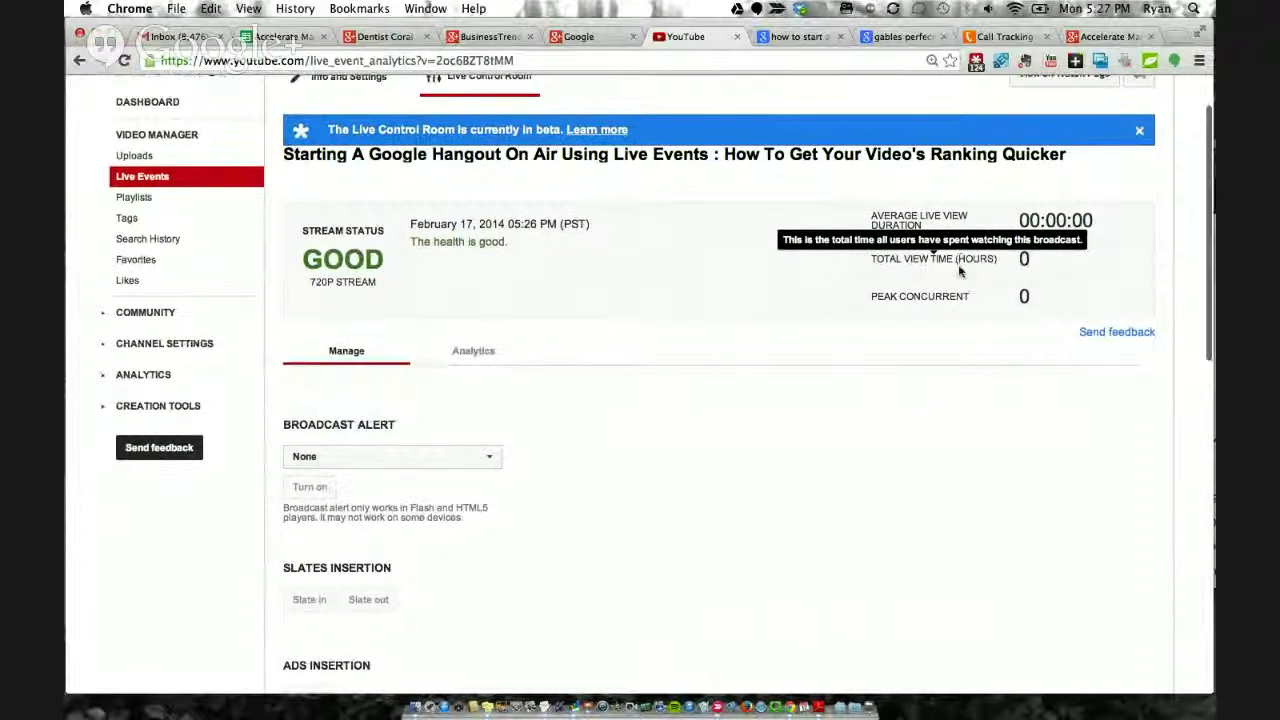
{"action": "scroll", "coordinate": [958, 271], "scroll_direction": "up", "scroll_amount": 2}
{"action": "scroll", "coordinate": [958, 271], "scroll_direction": "up", "scroll_amount": 3}
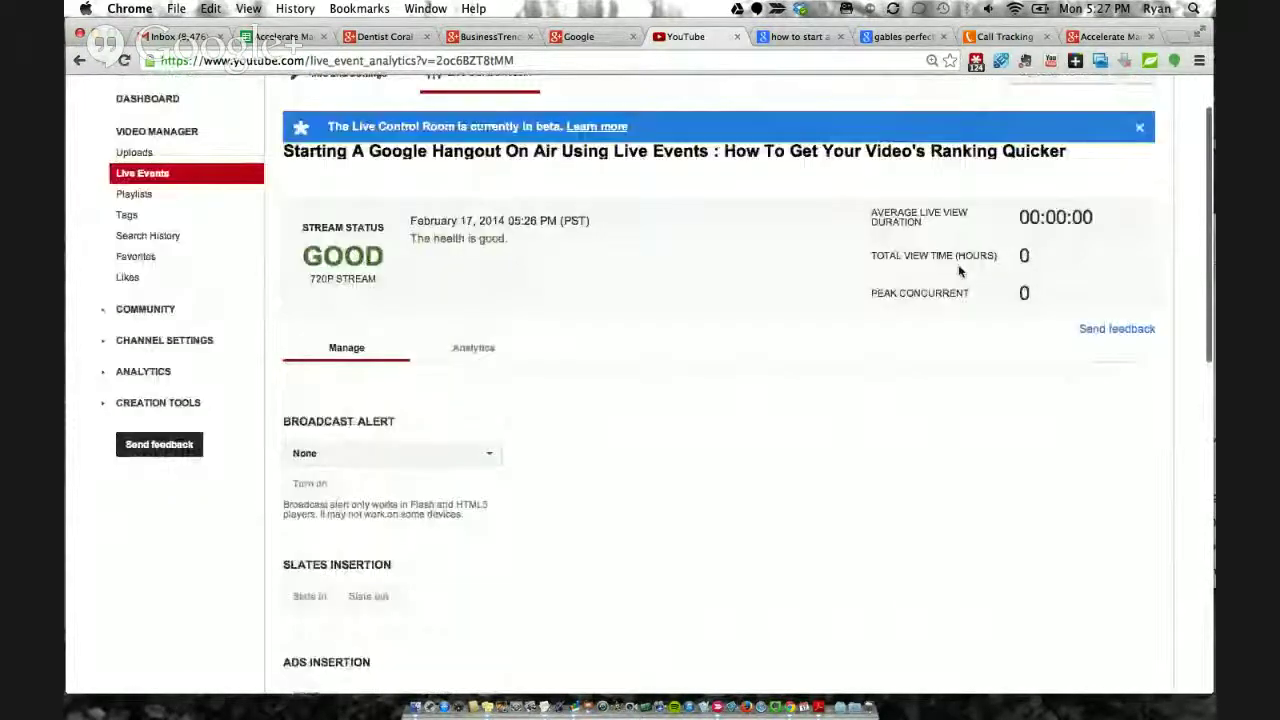
{"action": "scroll", "coordinate": [958, 264], "scroll_direction": "up", "scroll_amount": 2}
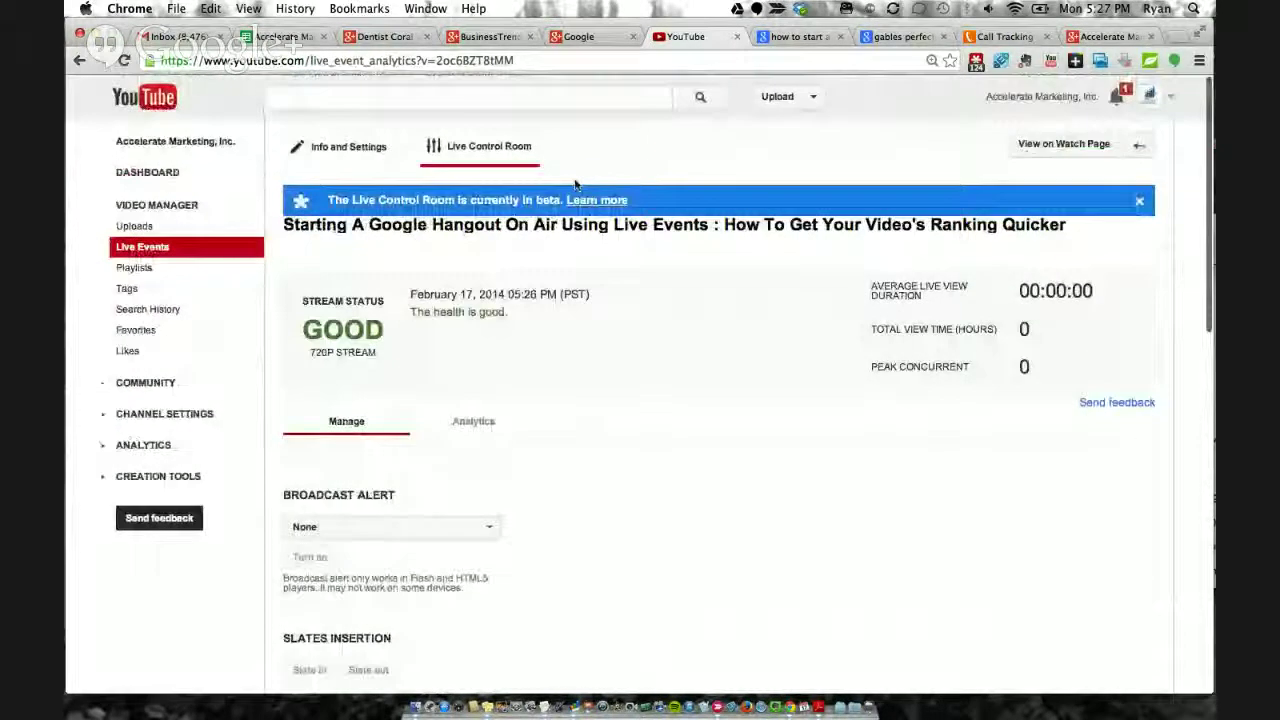
{"action": "left_click", "coordinate": [1142, 203]}
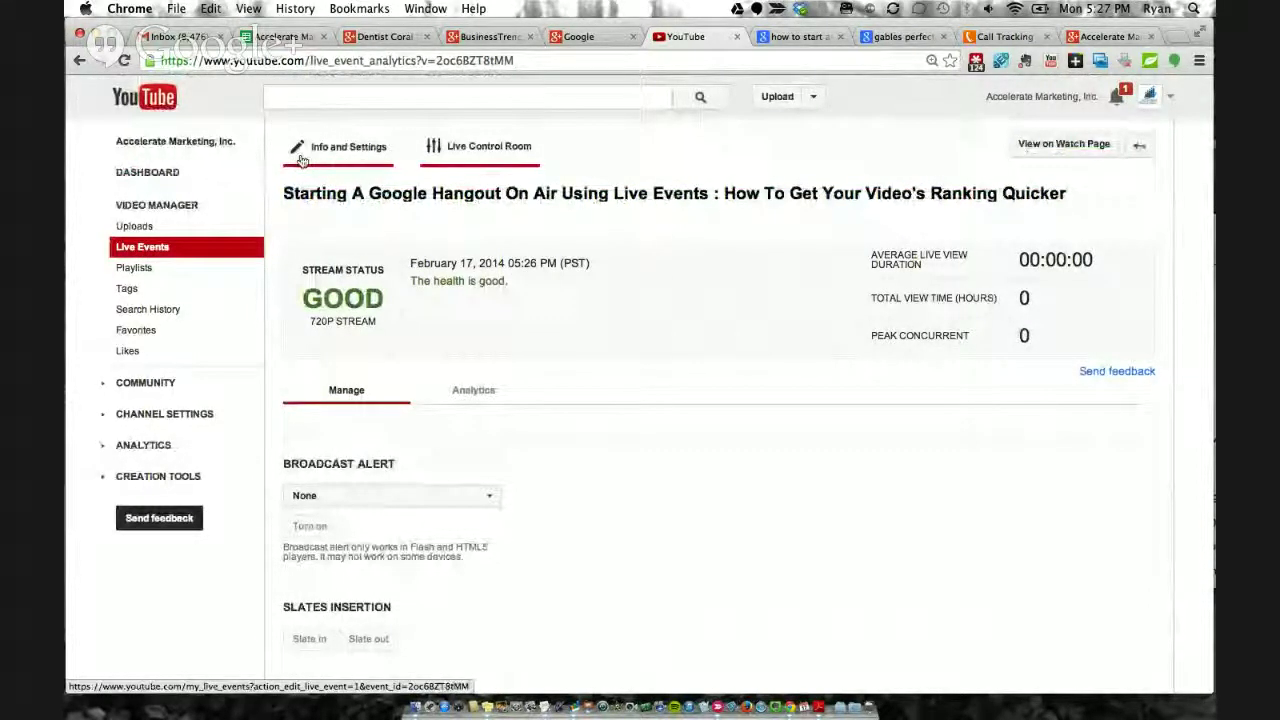
Step: Start a new live event and review its basic fields: title, date, description, tags and subscriber message
{"action": "left_click", "coordinate": [133, 247]}
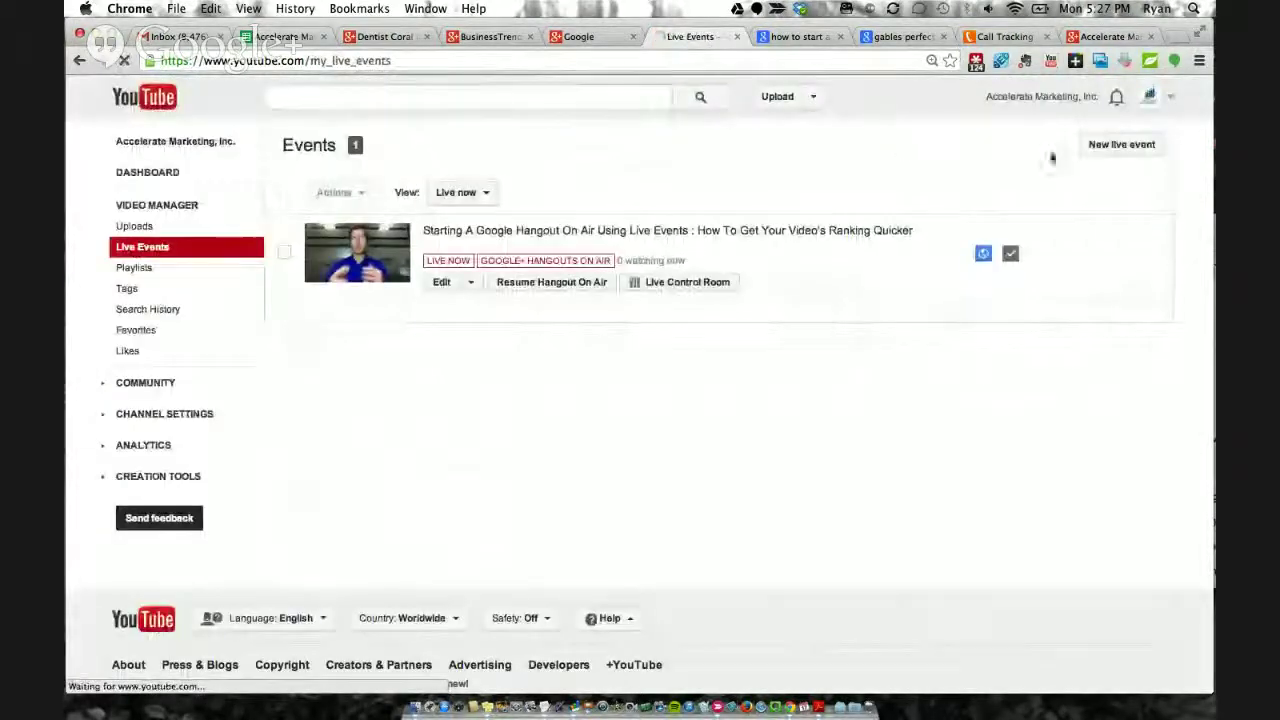
{"action": "left_click", "coordinate": [1122, 145]}
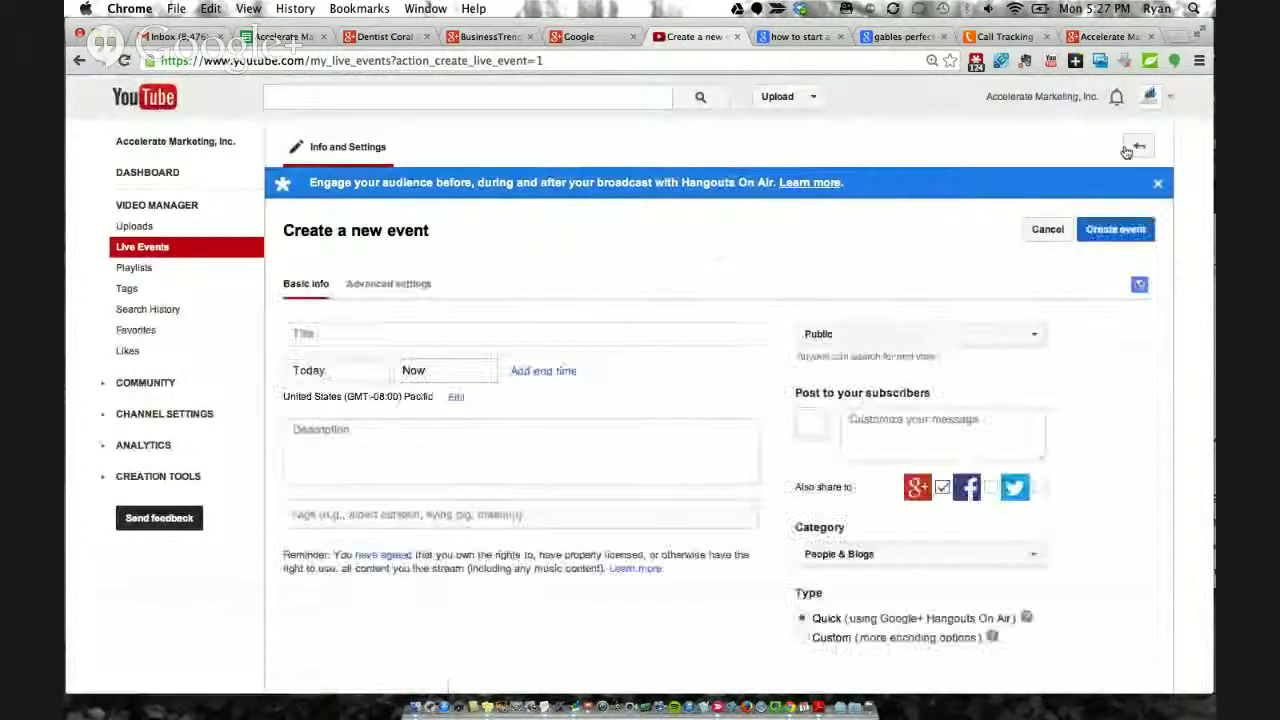
{"action": "left_click", "coordinate": [470, 341]}
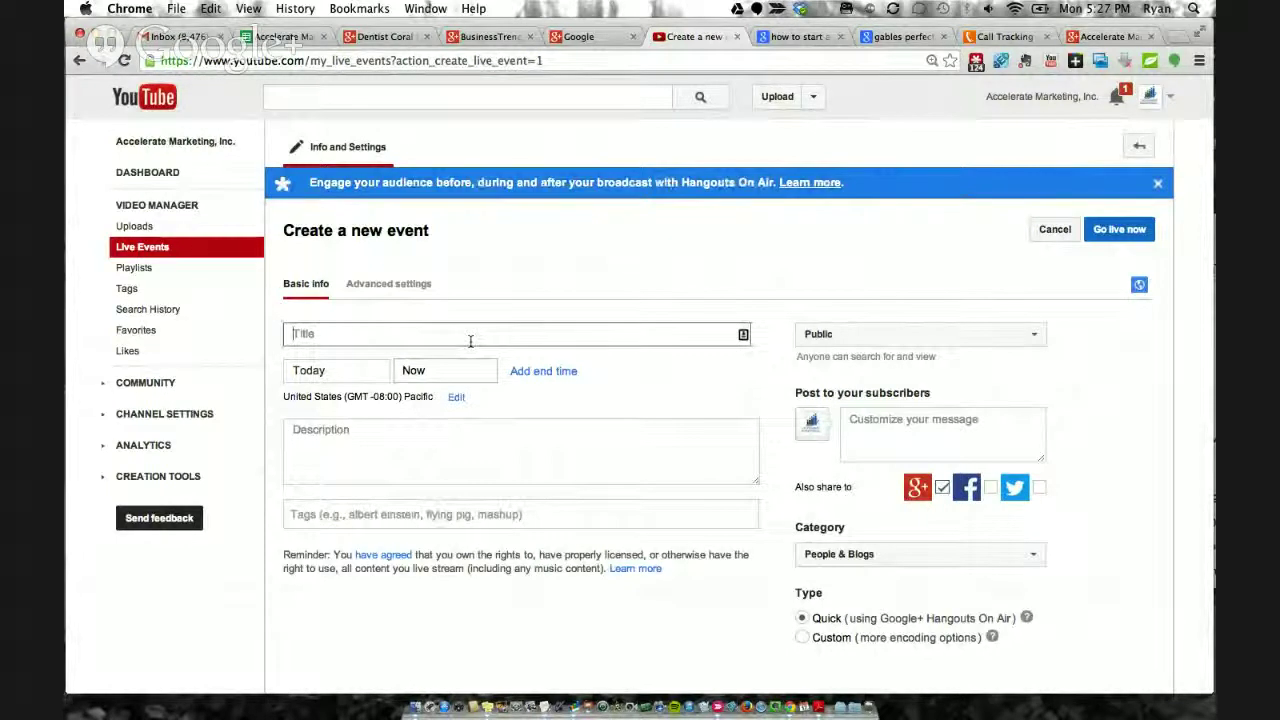
{"action": "left_click", "coordinate": [322, 432]}
{"action": "left_click", "coordinate": [330, 515]}
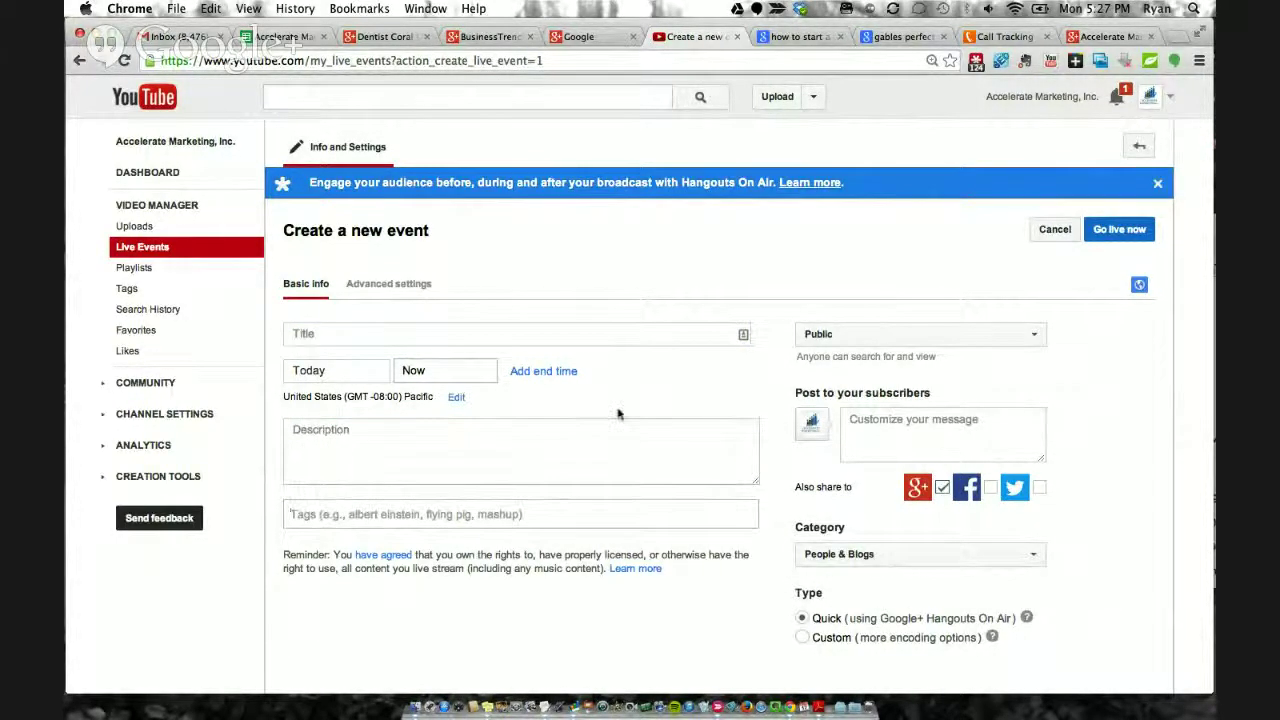
{"action": "left_click", "coordinate": [899, 437]}
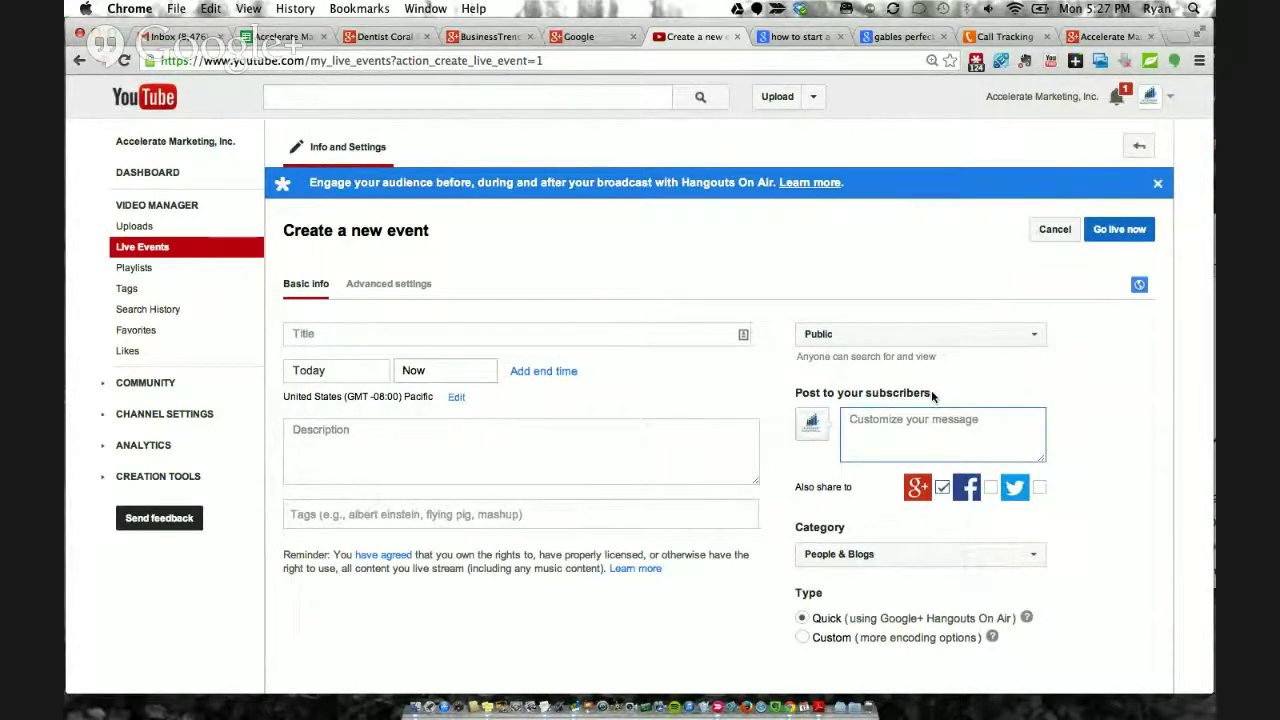
{"action": "scroll", "coordinate": [931, 395], "scroll_direction": "down", "scroll_amount": 3}
{"action": "scroll", "coordinate": [931, 395], "scroll_direction": "up", "scroll_amount": 3}
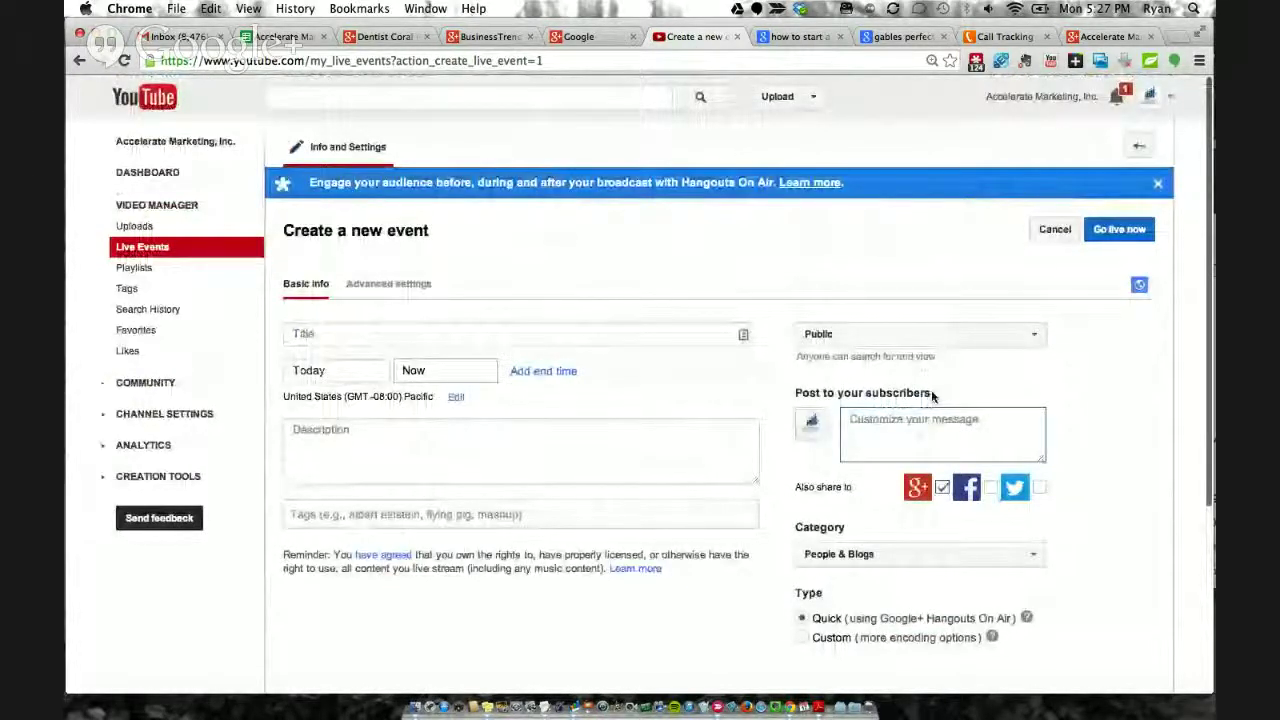
{"action": "left_click", "coordinate": [332, 370]}
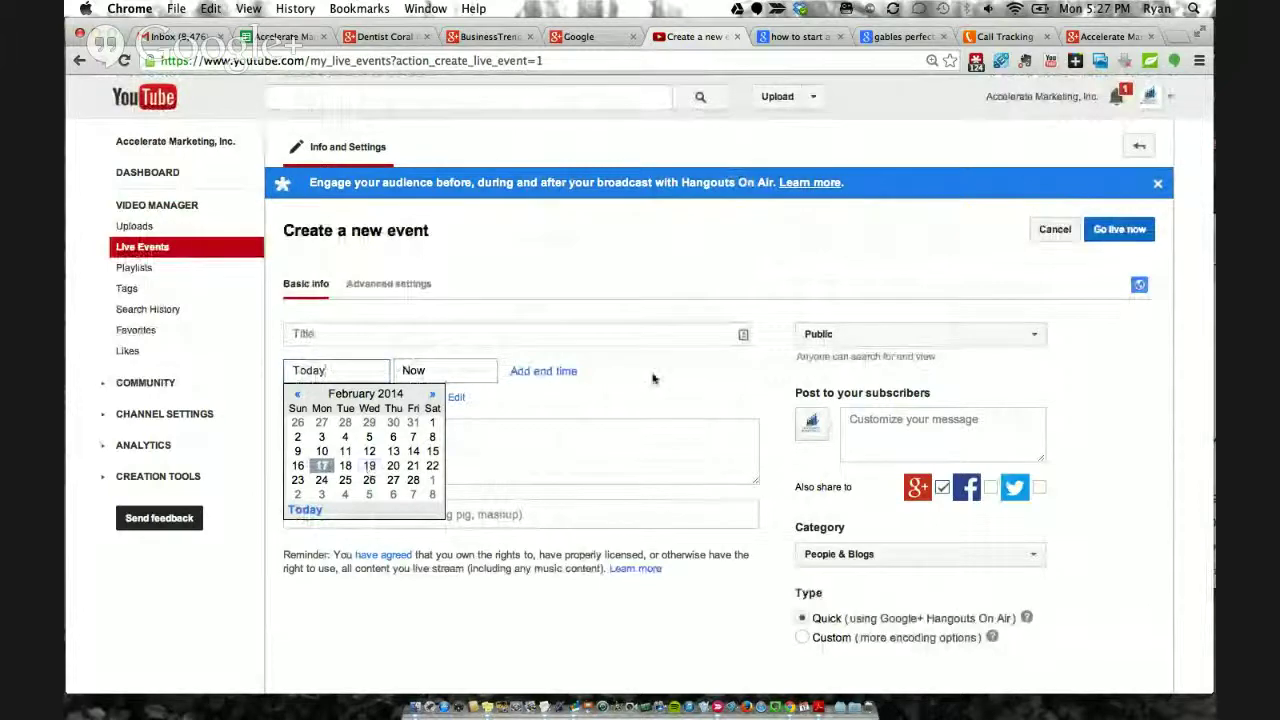
{"action": "scroll", "coordinate": [700, 355], "scroll_direction": "down", "scroll_amount": 1}
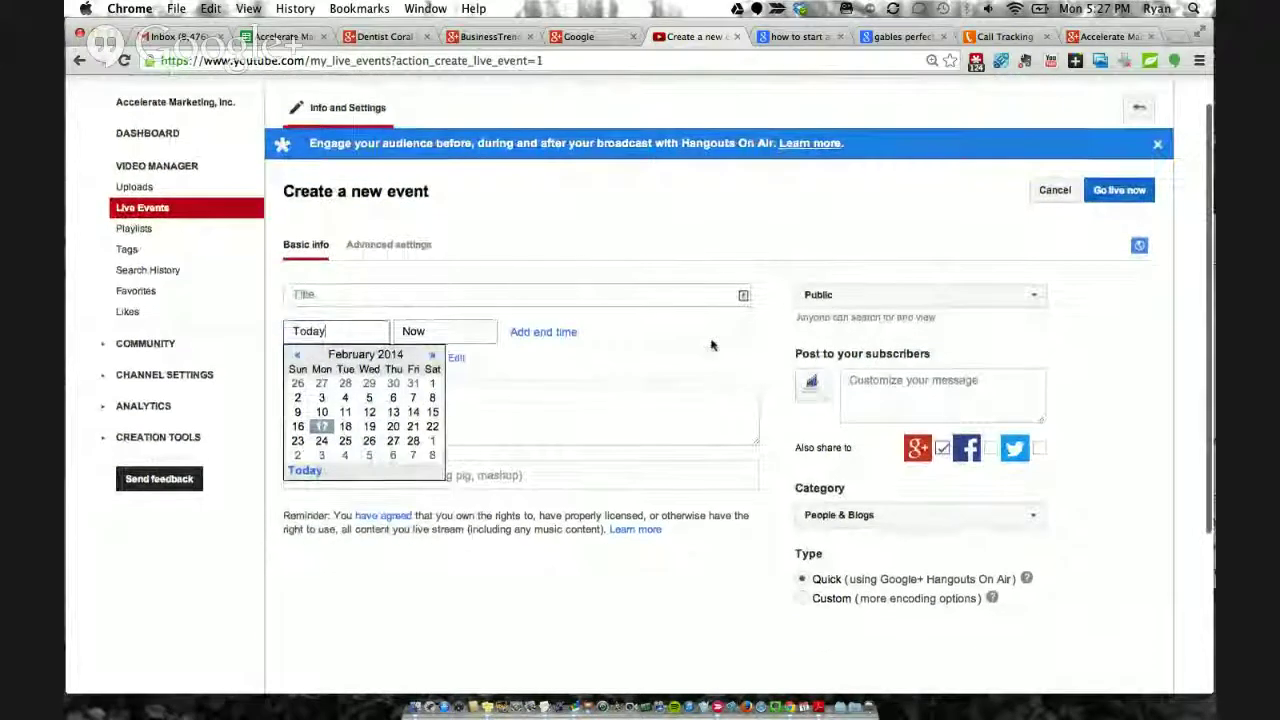
Step: Examine the new event's advanced settings, including video location, recording, channel page promotion timing and broadcast delay choices
{"action": "left_click", "coordinate": [401, 255]}
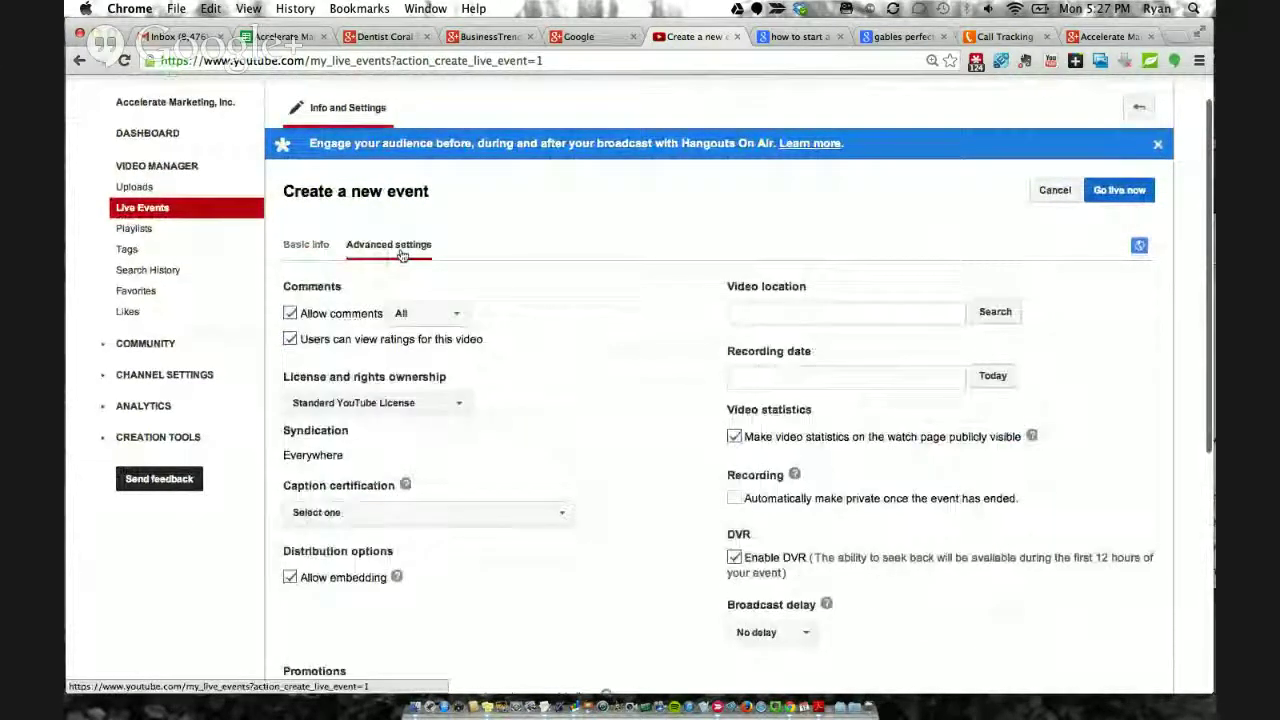
{"action": "scroll", "coordinate": [608, 257], "scroll_direction": "down", "scroll_amount": 2}
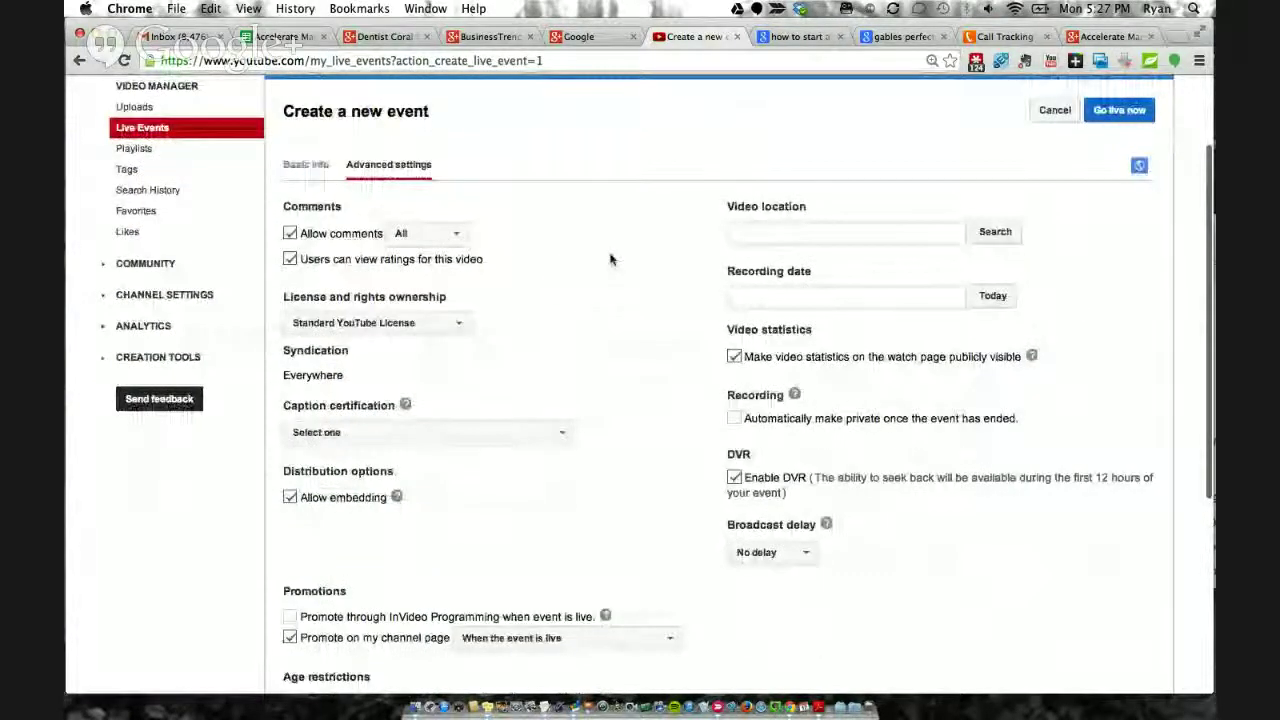
{"action": "left_click", "coordinate": [845, 232]}
{"action": "left_click", "coordinate": [912, 192]}
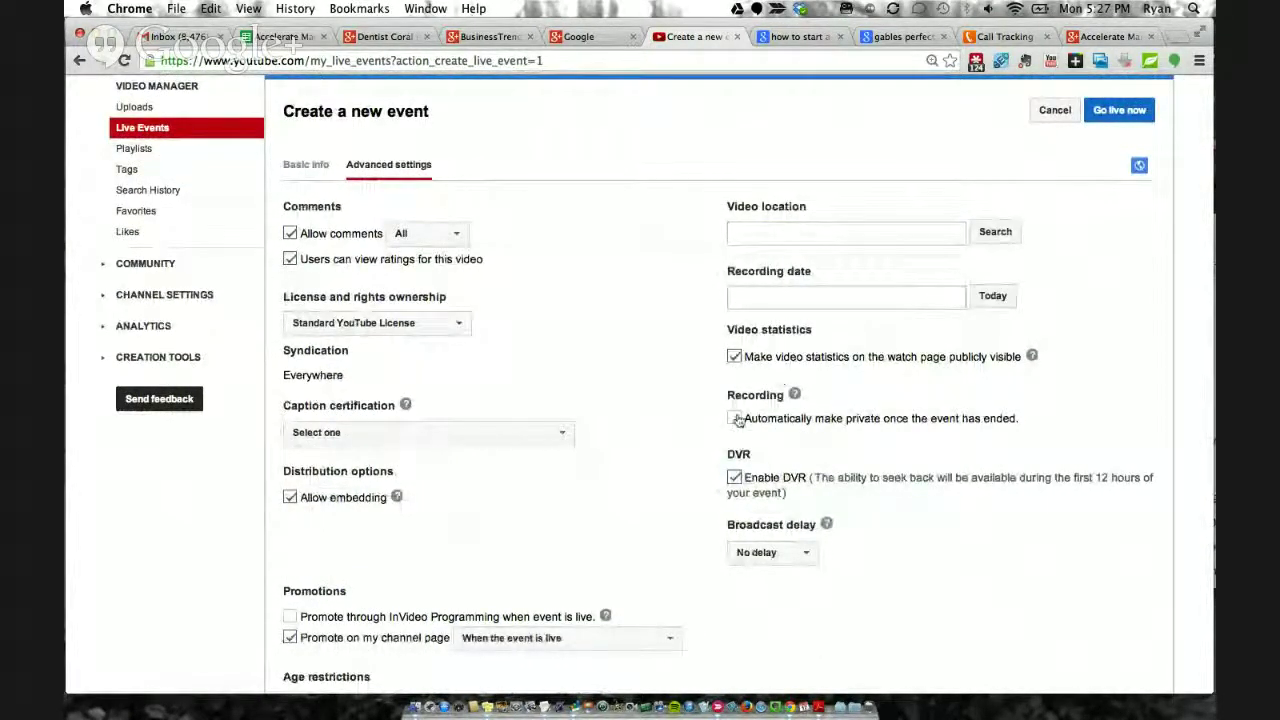
{"action": "scroll", "coordinate": [627, 360], "scroll_direction": "down", "scroll_amount": 5}
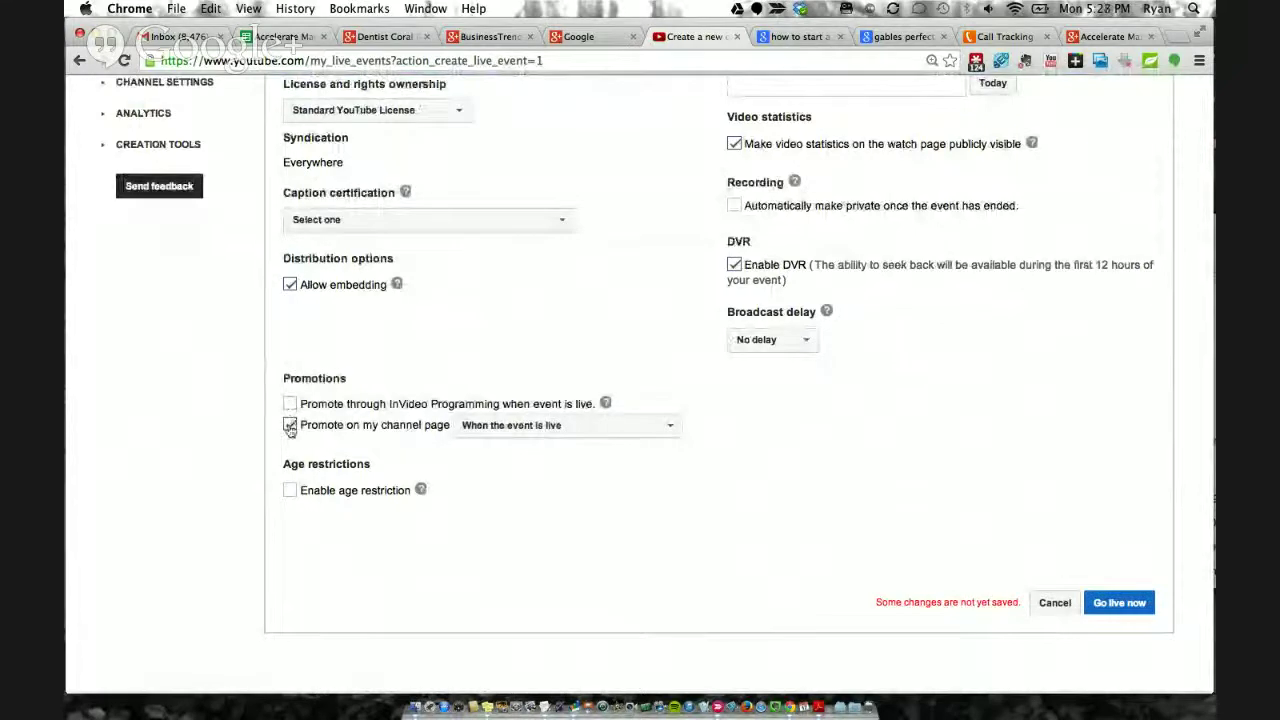
{"action": "left_click", "coordinate": [510, 427]}
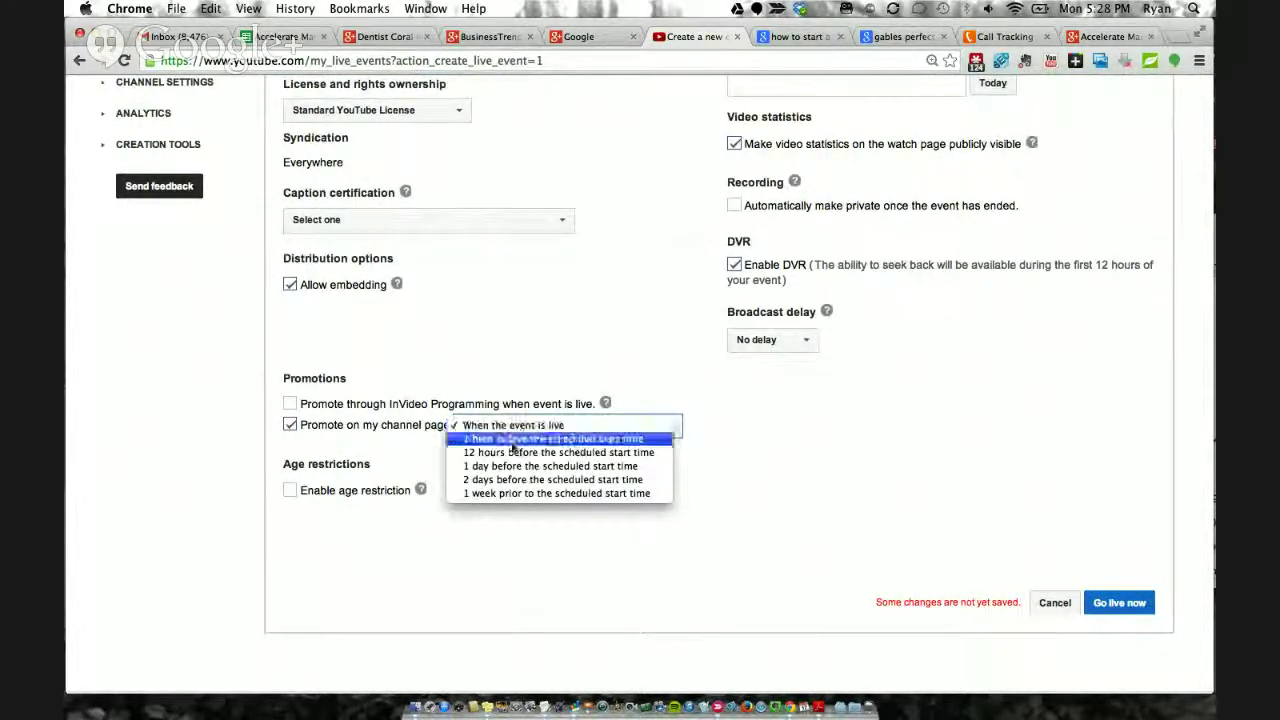
{"action": "left_click", "coordinate": [537, 313]}
{"action": "scroll", "coordinate": [537, 313], "scroll_direction": "up", "scroll_amount": 2}
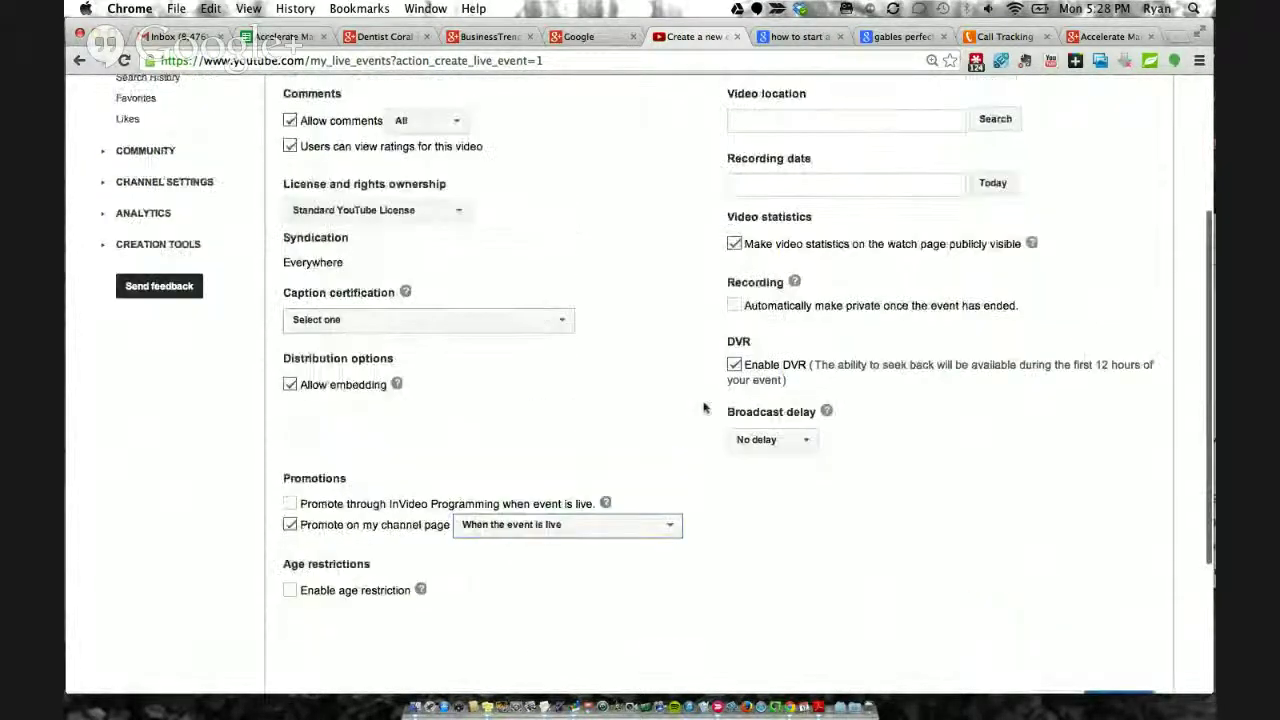
{"action": "left_click", "coordinate": [785, 441]}
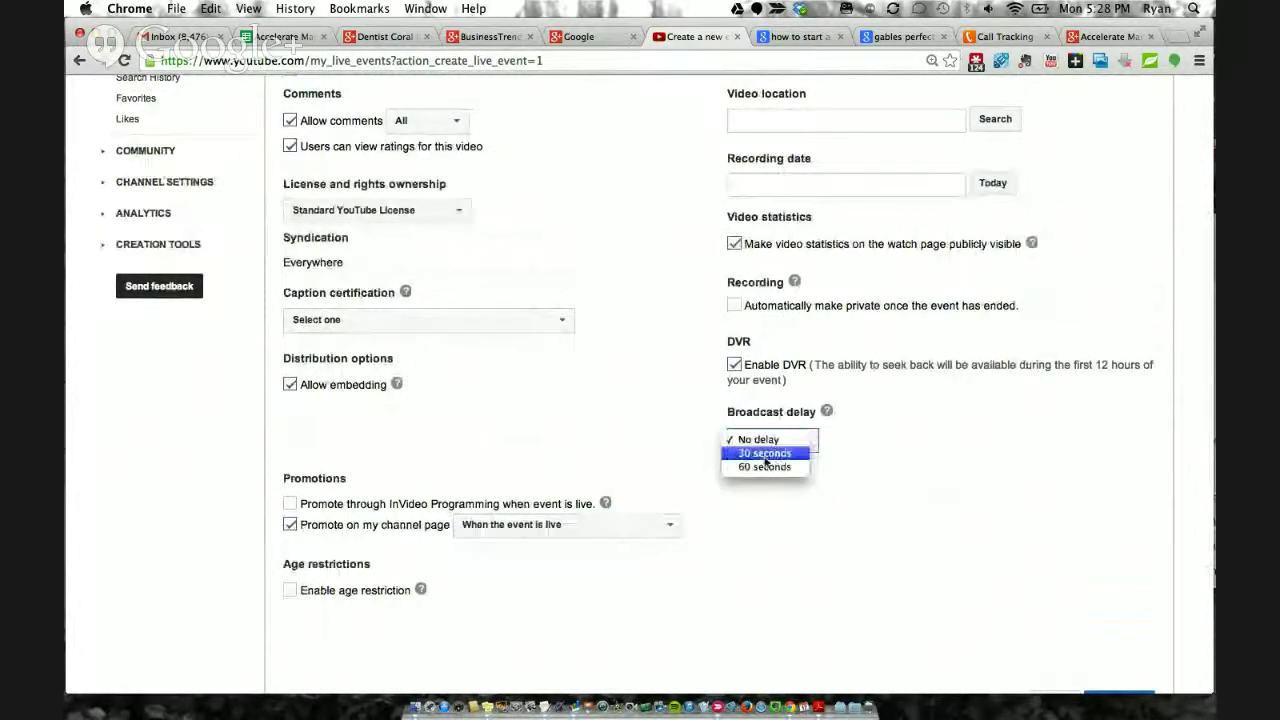
{"action": "left_click", "coordinate": [623, 256]}
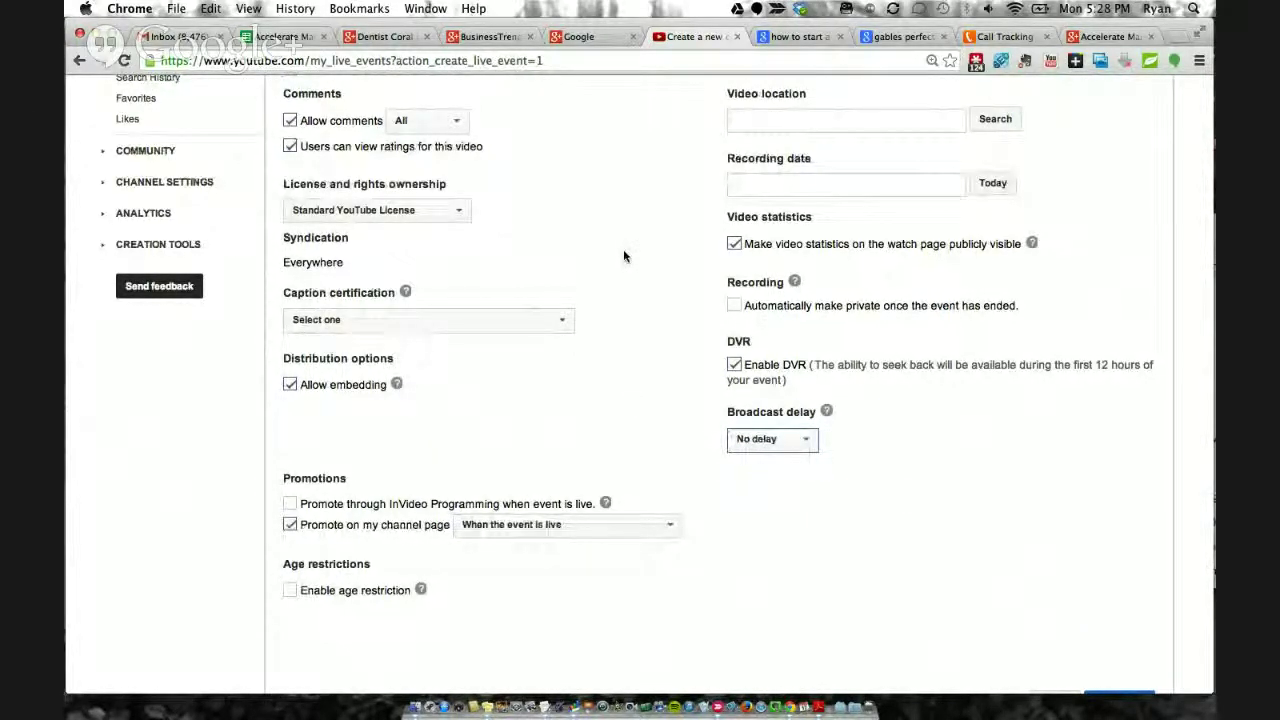
{"action": "scroll", "coordinate": [623, 256], "scroll_direction": "up", "scroll_amount": 4}
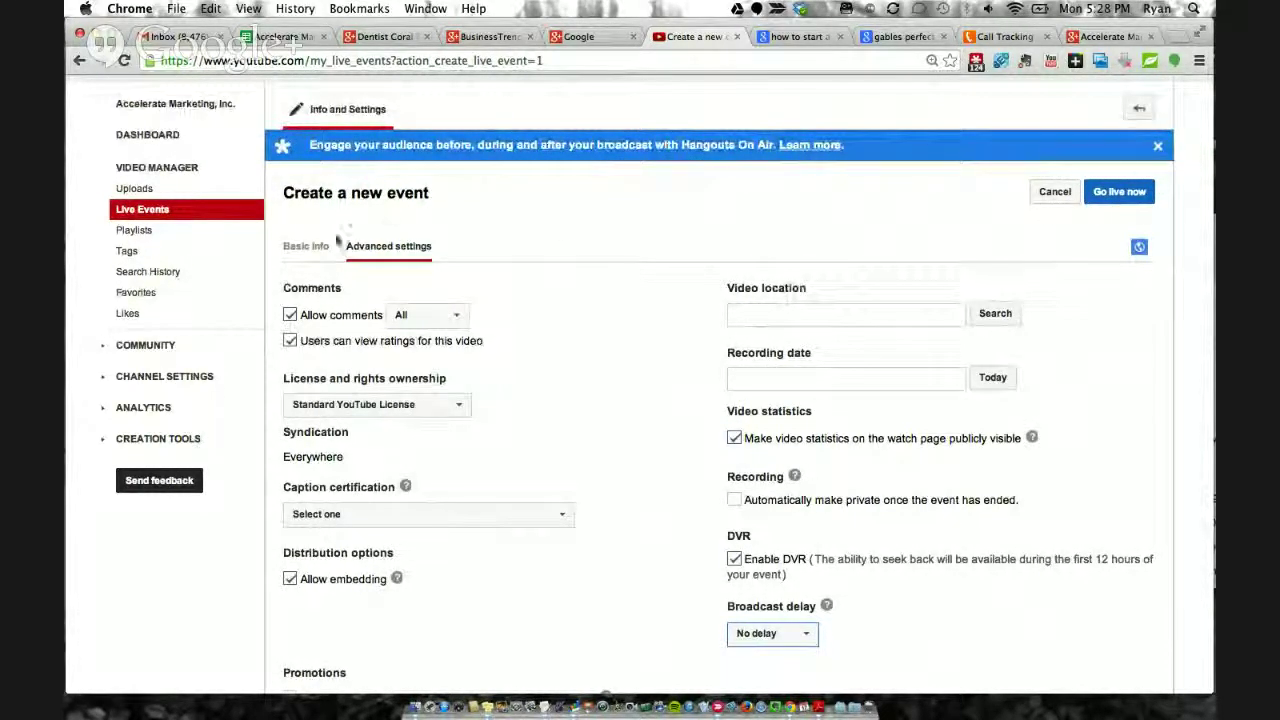
Step: Return to the event's basic info and schedule its start date for Feb 19, 2014
{"action": "left_click", "coordinate": [306, 247]}
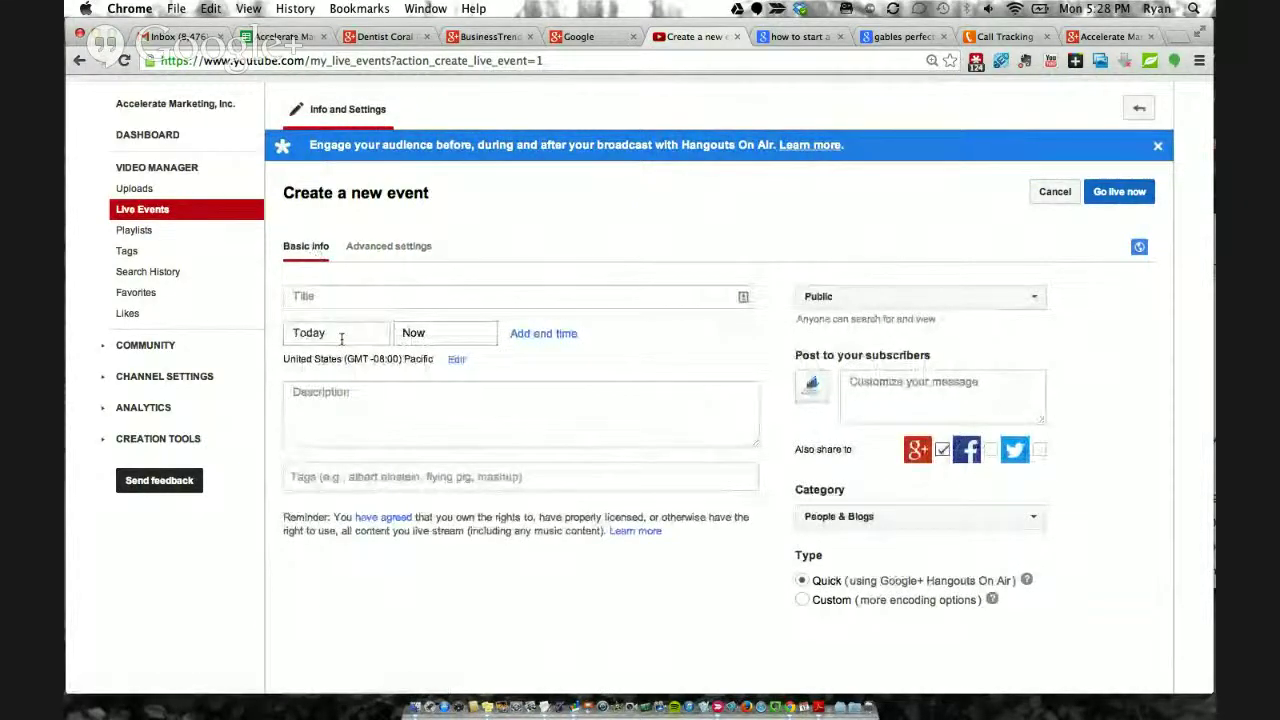
{"action": "left_click", "coordinate": [361, 336]}
{"action": "left_click", "coordinate": [369, 427]}
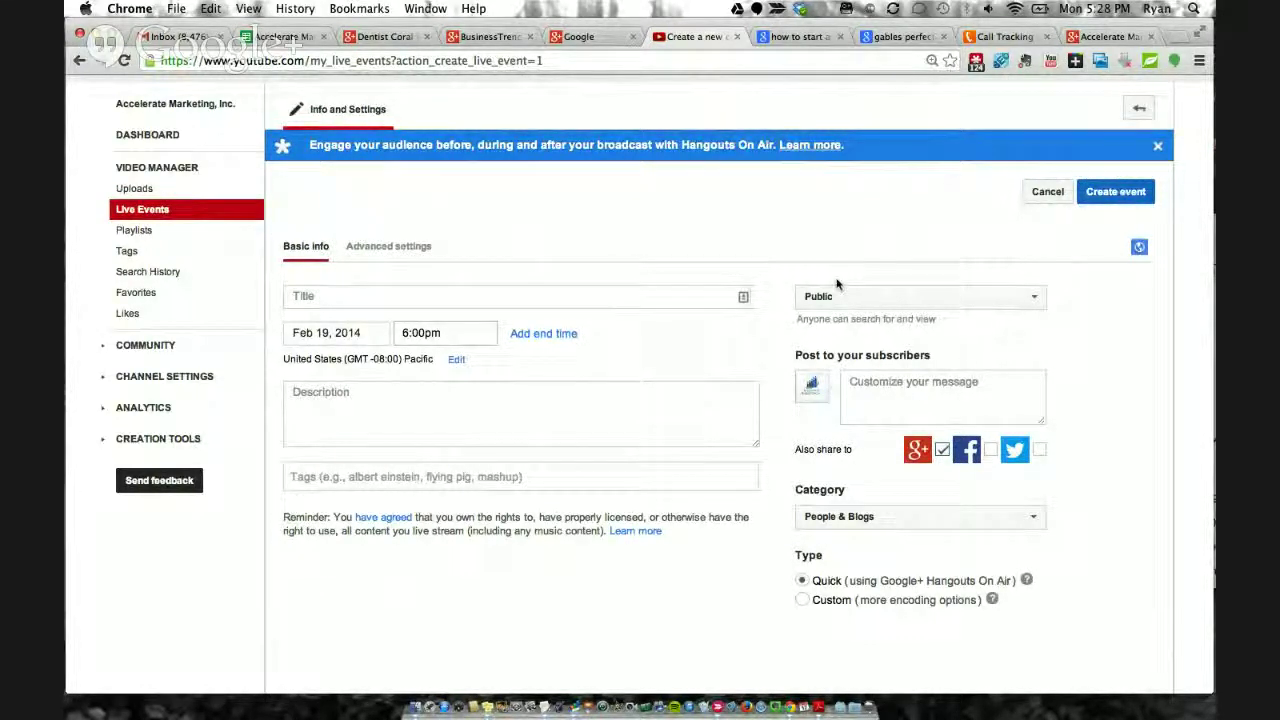
Step: Enter "test" as both the title and the description of the scheduled event
{"action": "left_click", "coordinate": [643, 300]}
{"action": "type", "text": "test"}
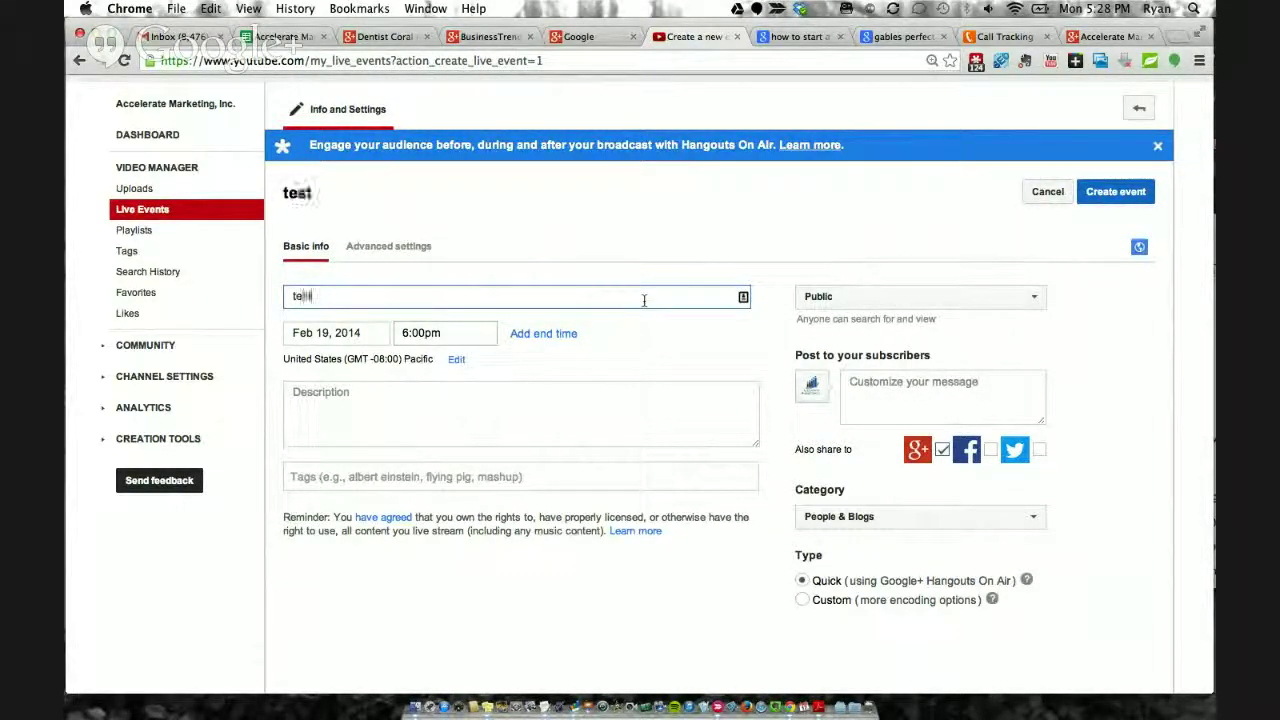
{"action": "key", "text": "Tab"}
{"action": "left_click", "coordinate": [558, 398]}
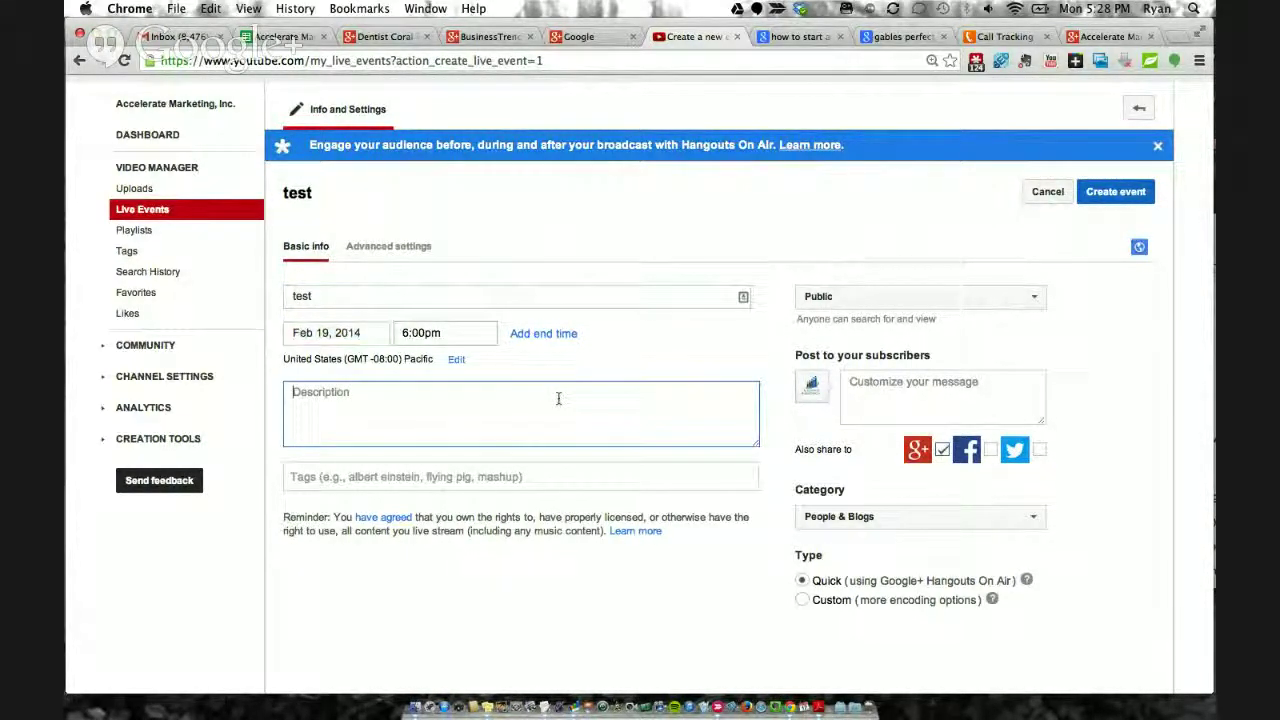
{"action": "type", "text": "test"}
Step: Try the Unlisted privacy option, set the event to Private, and check the choices for who can view it
{"action": "left_click", "coordinate": [878, 298]}
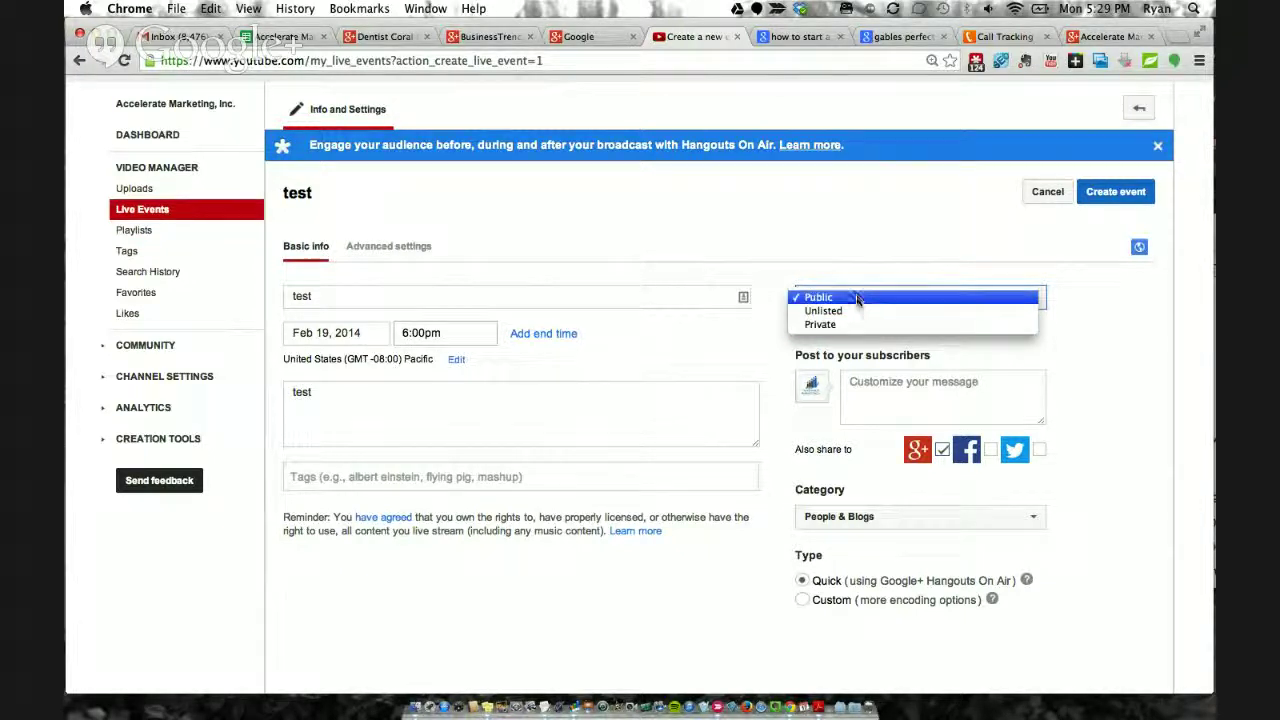
{"action": "left_click", "coordinate": [858, 309]}
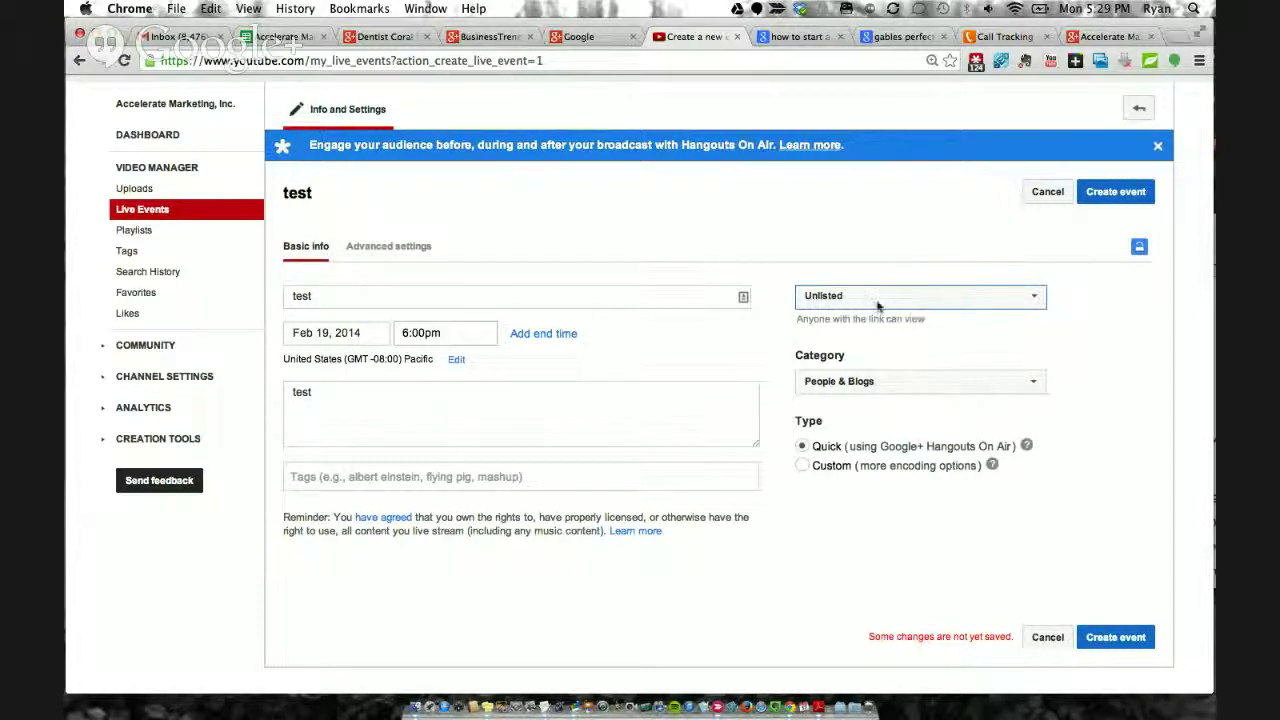
{"action": "left_click", "coordinate": [915, 302]}
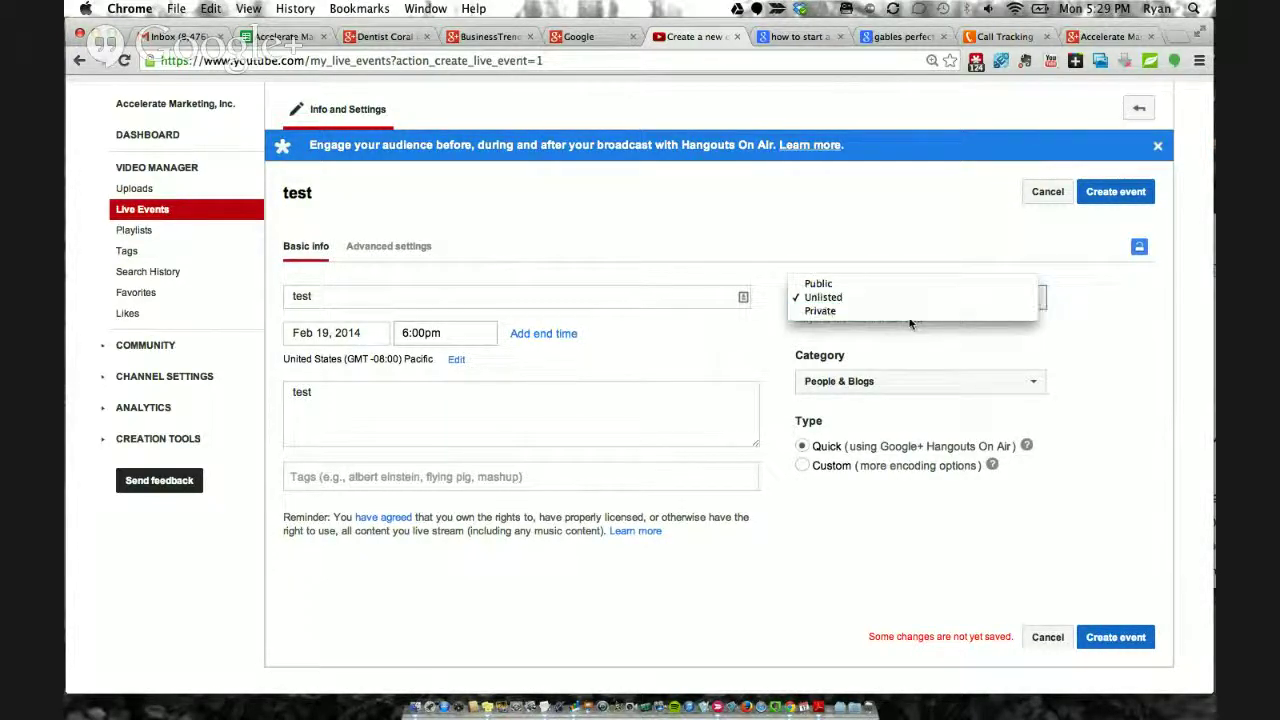
{"action": "left_click", "coordinate": [910, 311]}
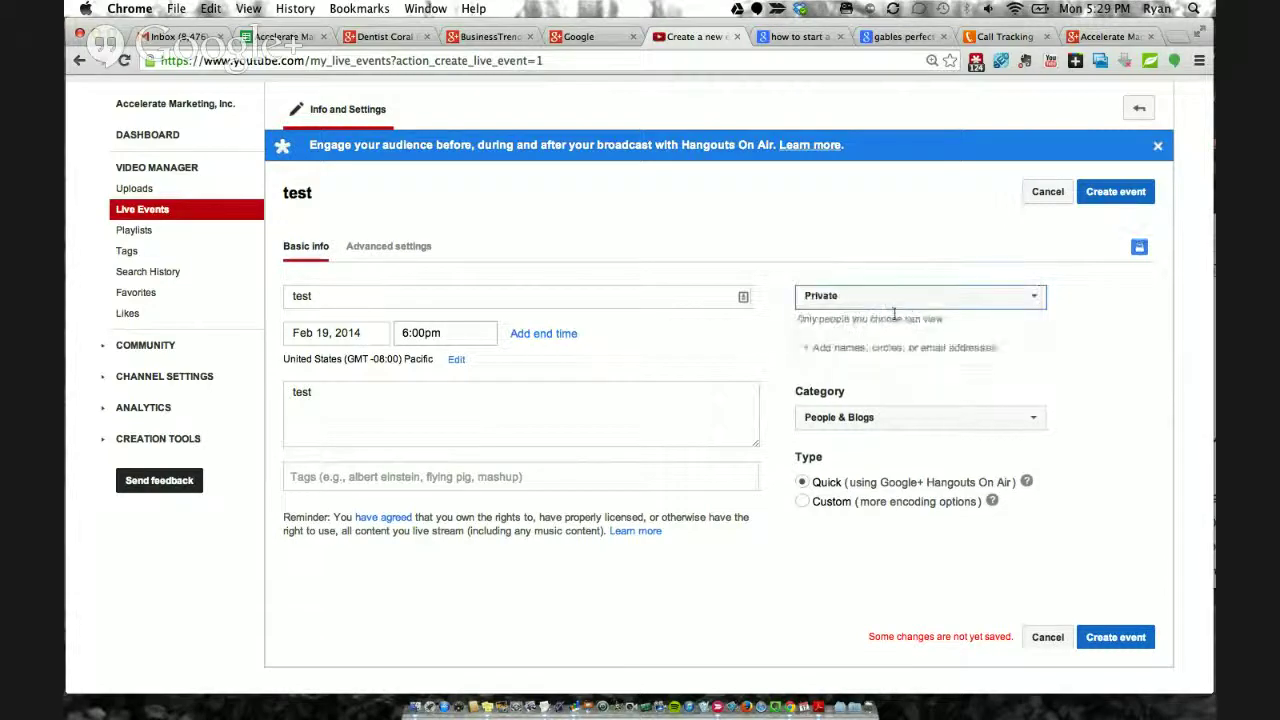
{"action": "left_click", "coordinate": [849, 345]}
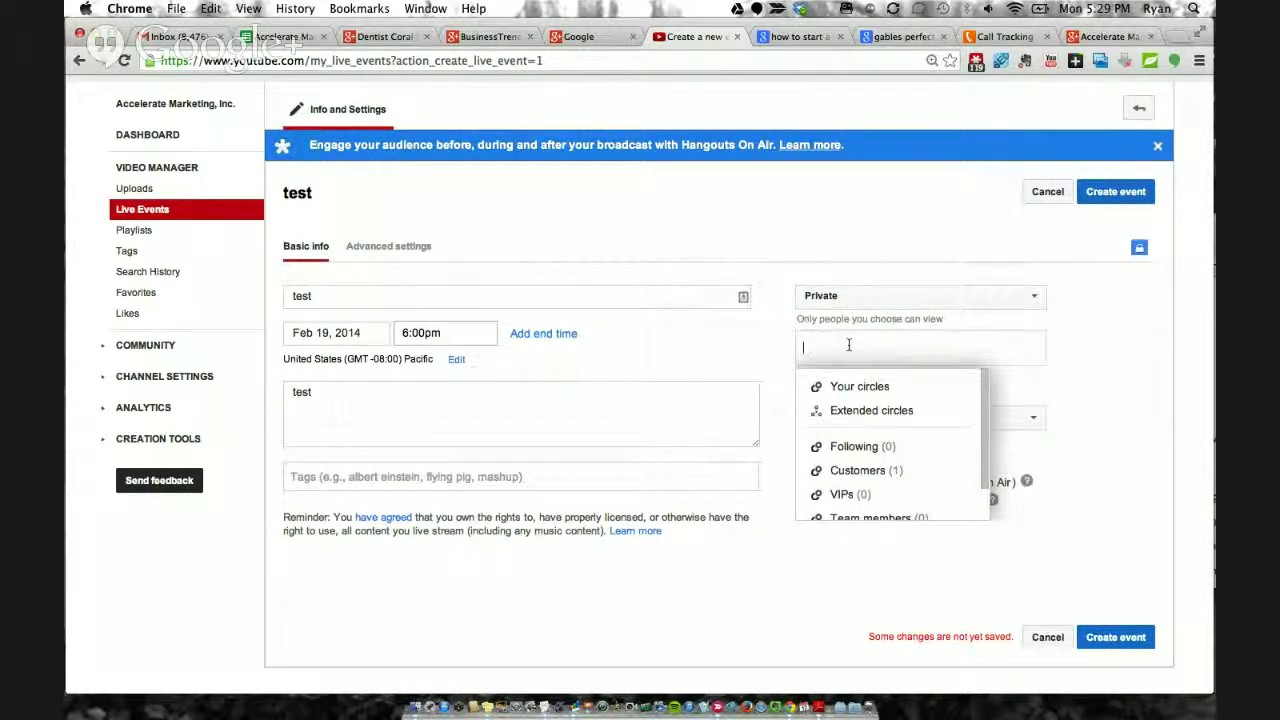
{"action": "left_click", "coordinate": [769, 349]}
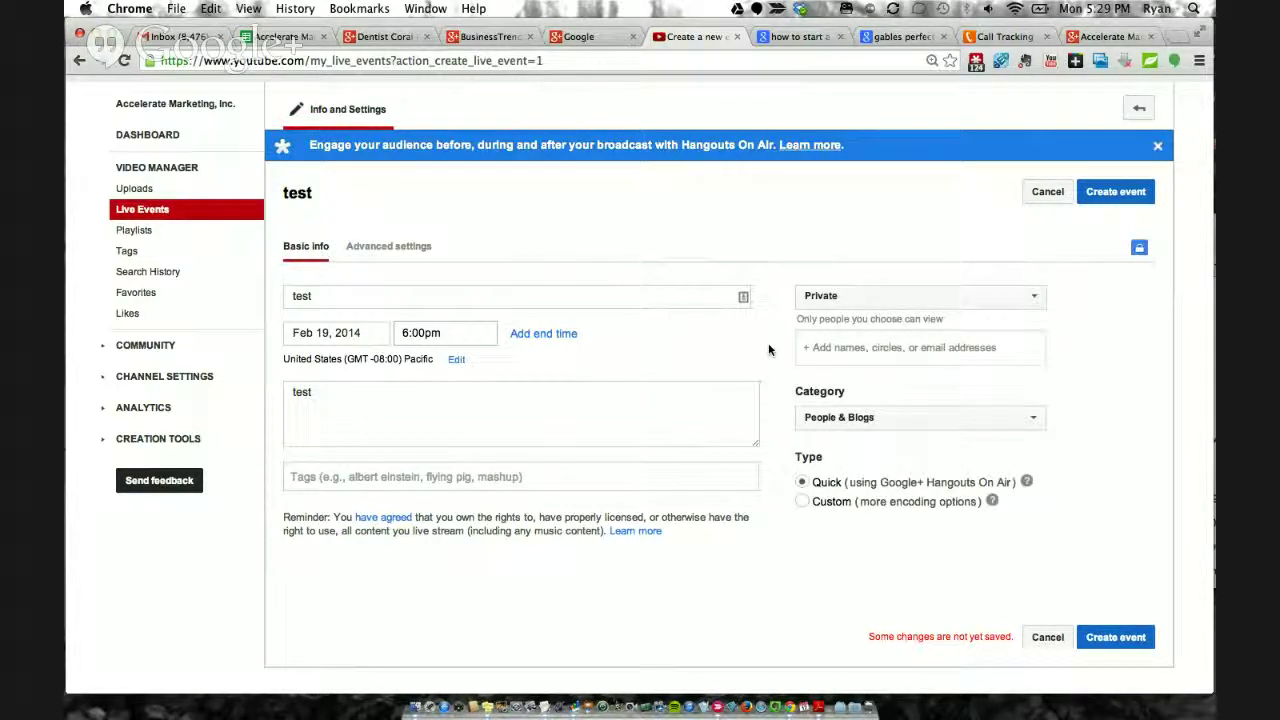
Step: Check the audience suggestions for the private event, leave the viewer list empty, and create the event
{"action": "left_click", "coordinate": [935, 349]}
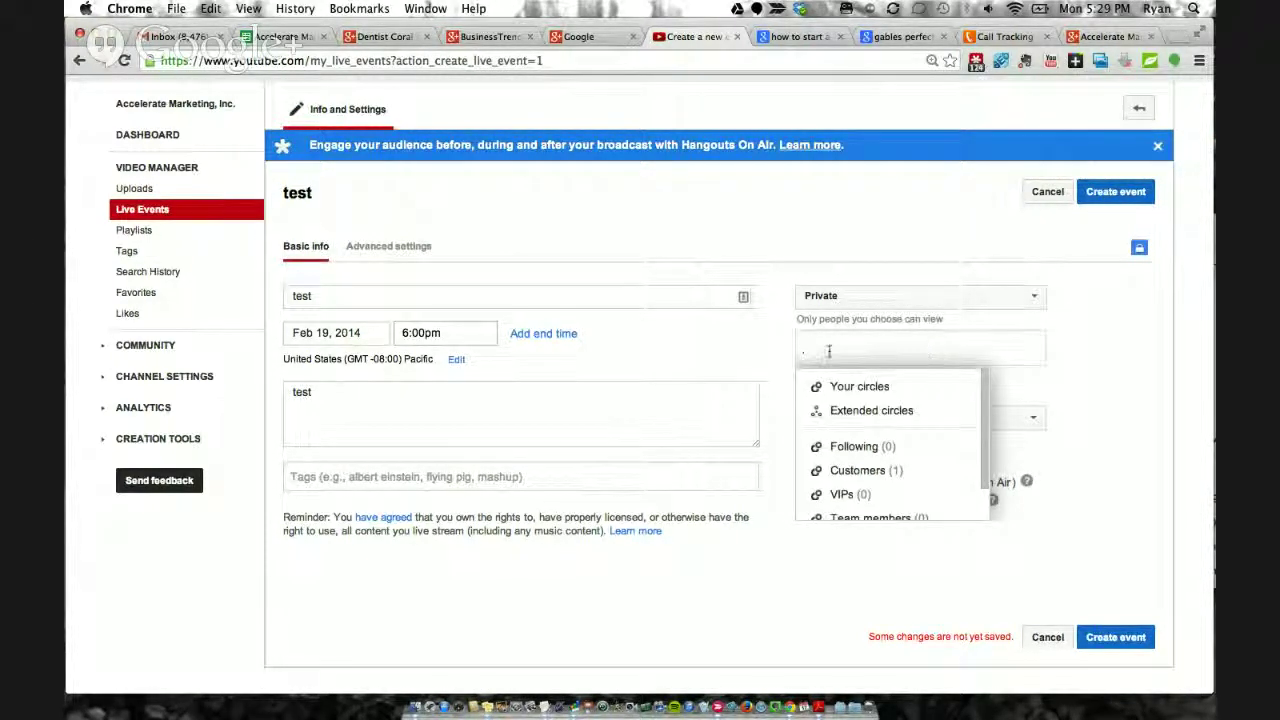
{"action": "left_click", "coordinate": [774, 354]}
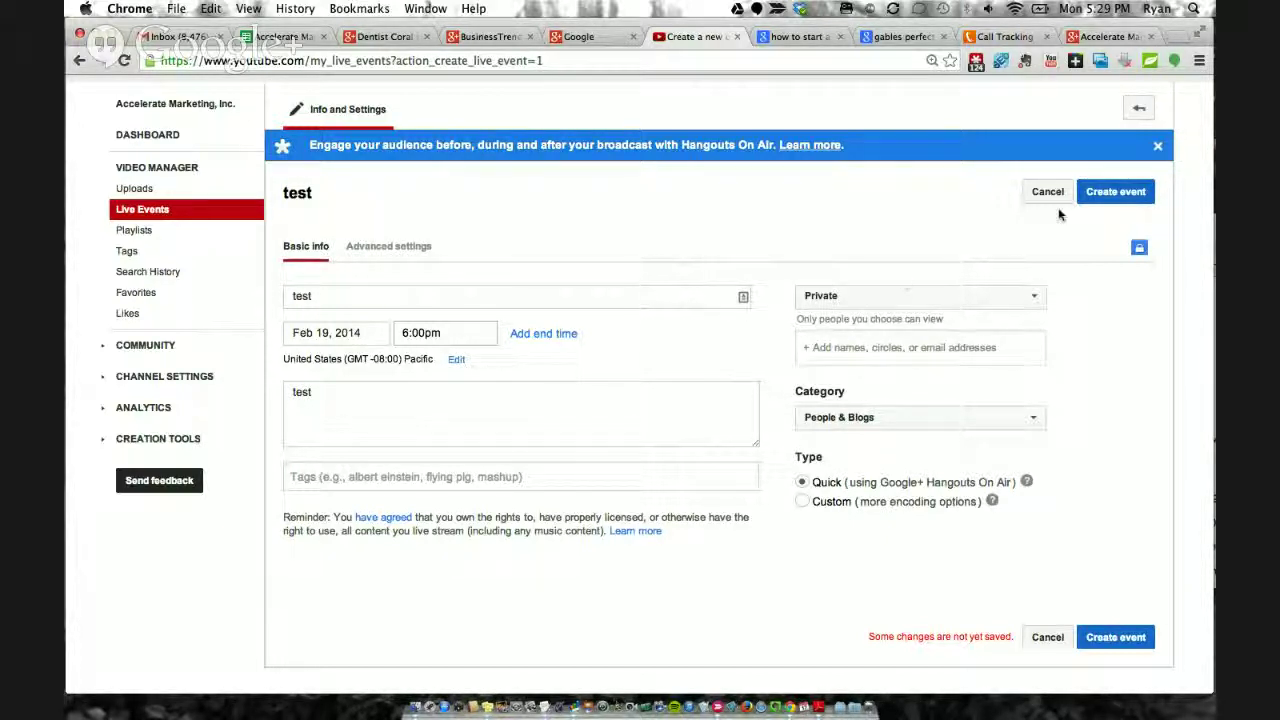
{"action": "left_click", "coordinate": [1110, 200]}
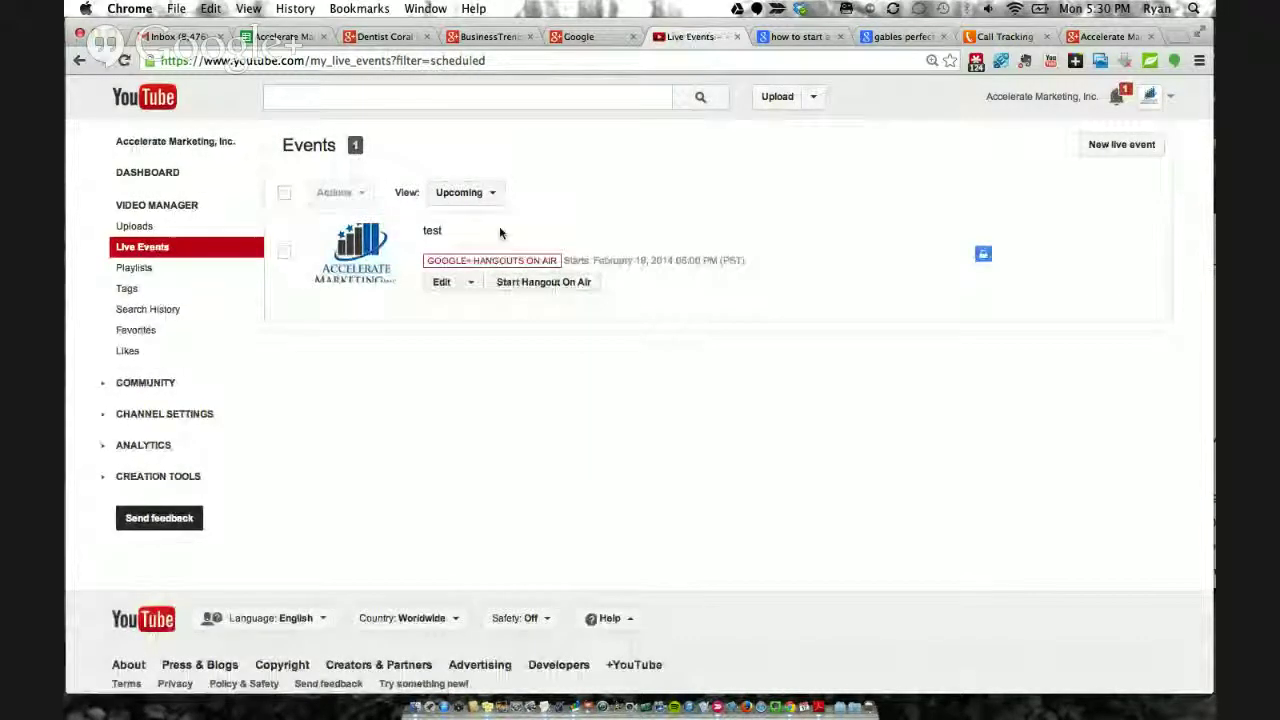
Step: View the events that are live now, and return the events list to the upcoming ones
{"action": "left_click", "coordinate": [476, 192]}
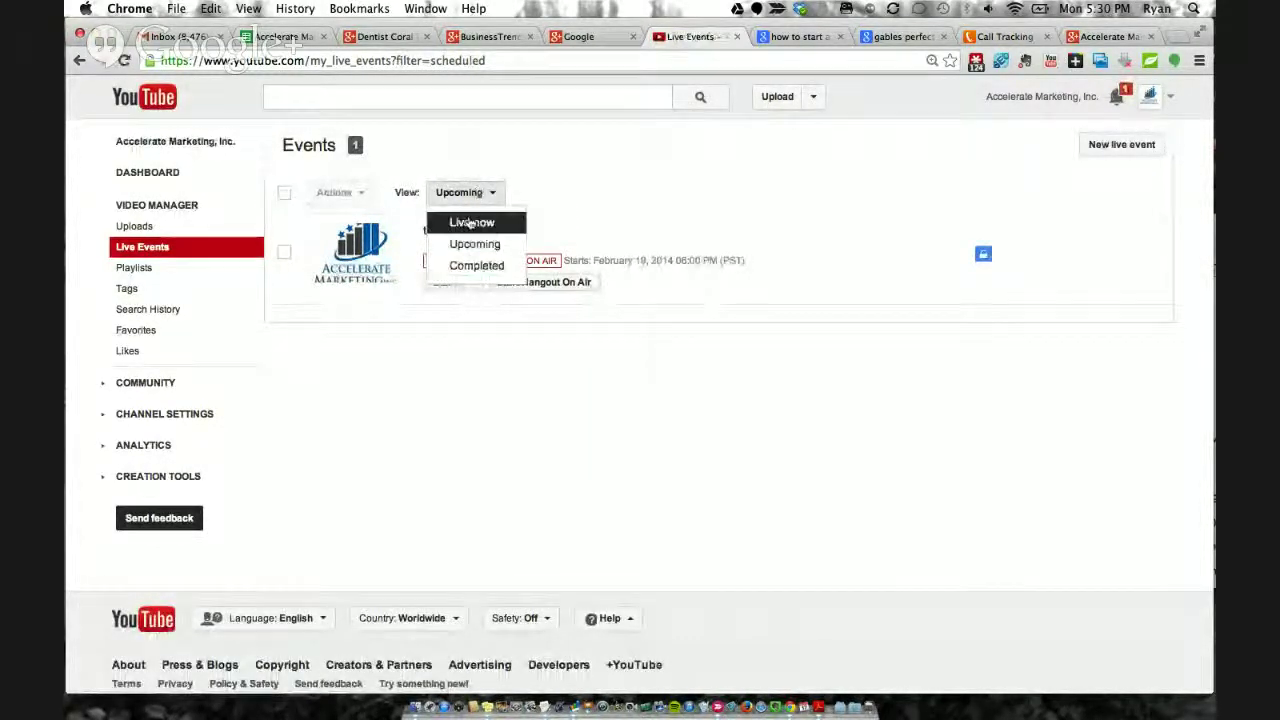
{"action": "left_click", "coordinate": [470, 221]}
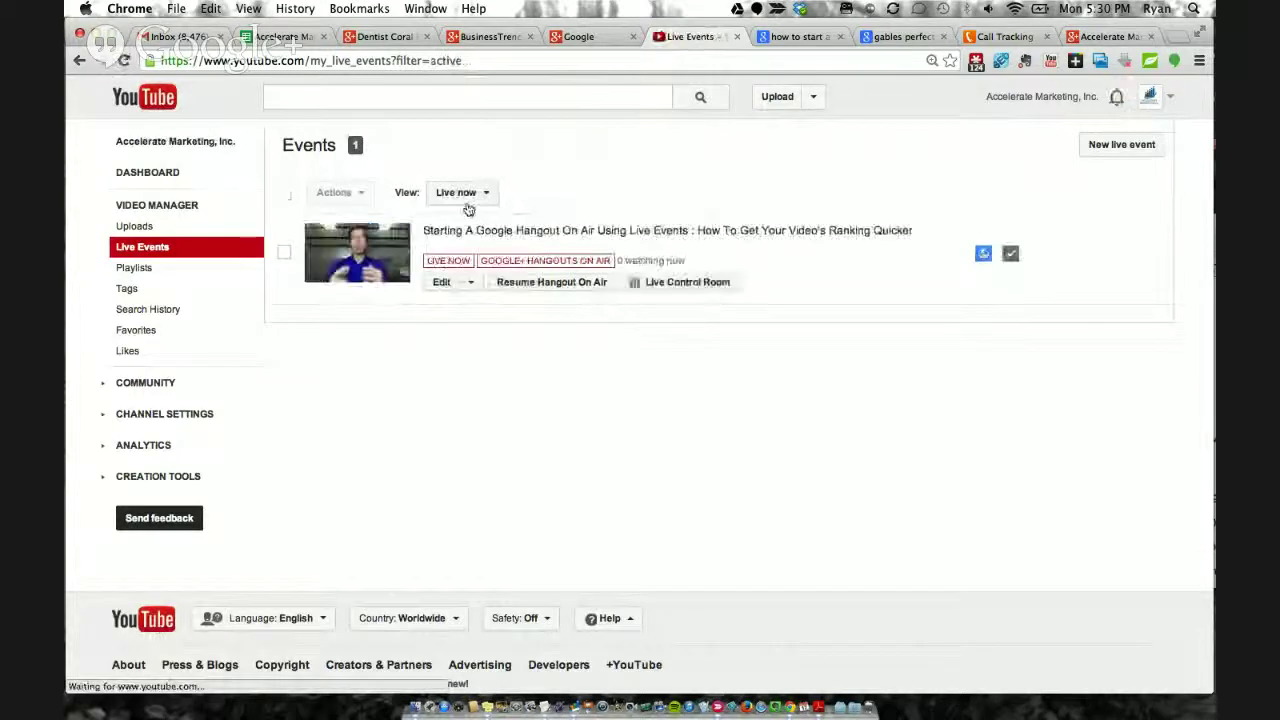
{"action": "left_click", "coordinate": [465, 193]}
{"action": "left_click", "coordinate": [465, 245]}
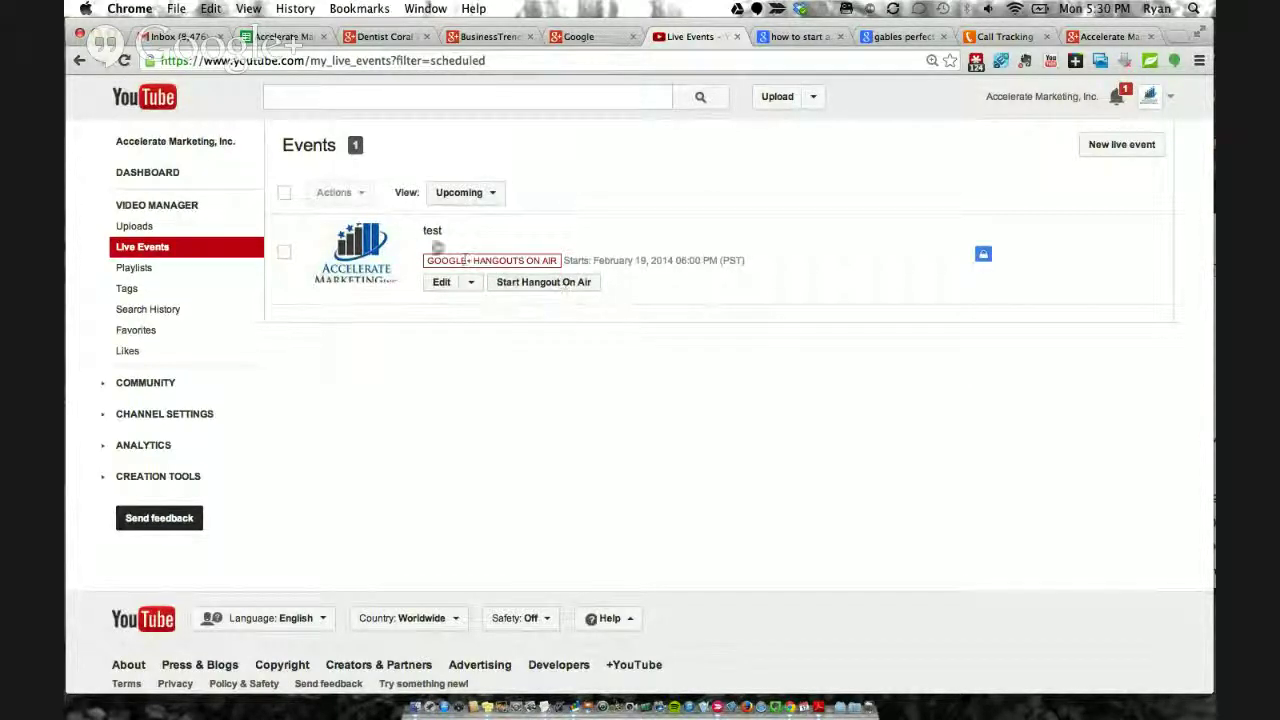
Step: Open the "test" event for editing, review its advanced settings and basic info, and return to the events list
{"action": "left_click", "coordinate": [443, 283]}
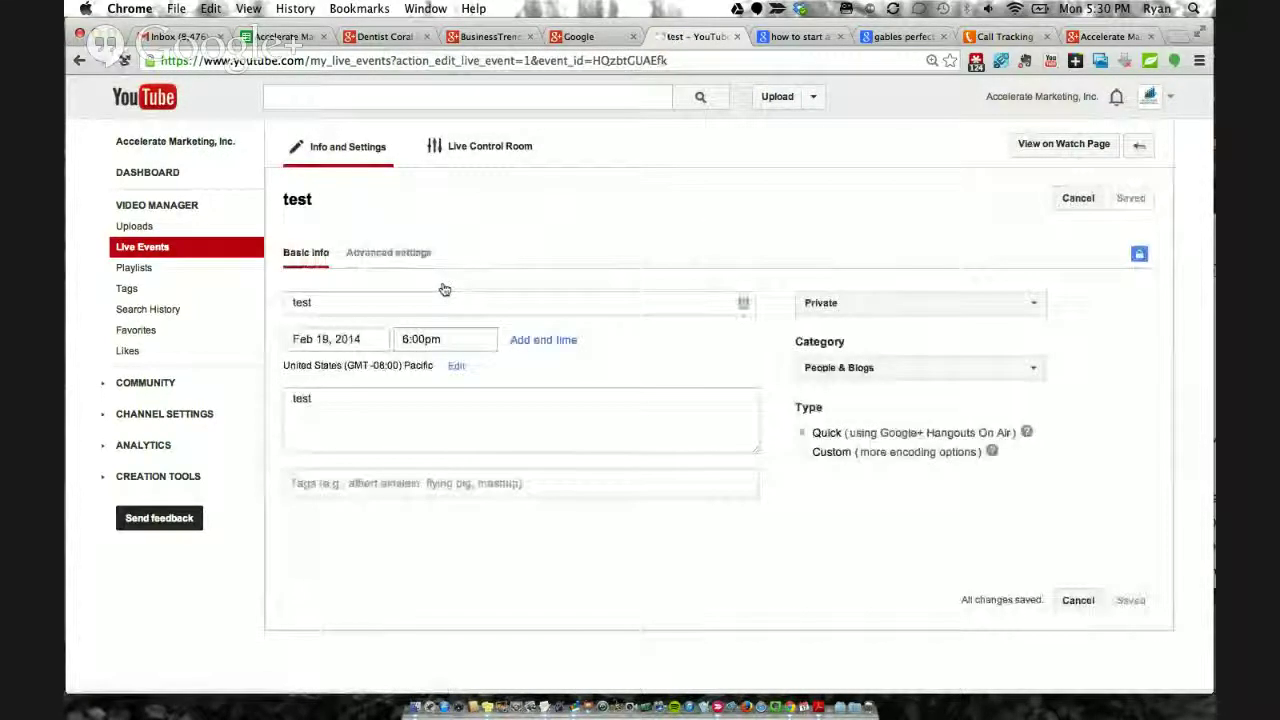
{"action": "left_click", "coordinate": [384, 258]}
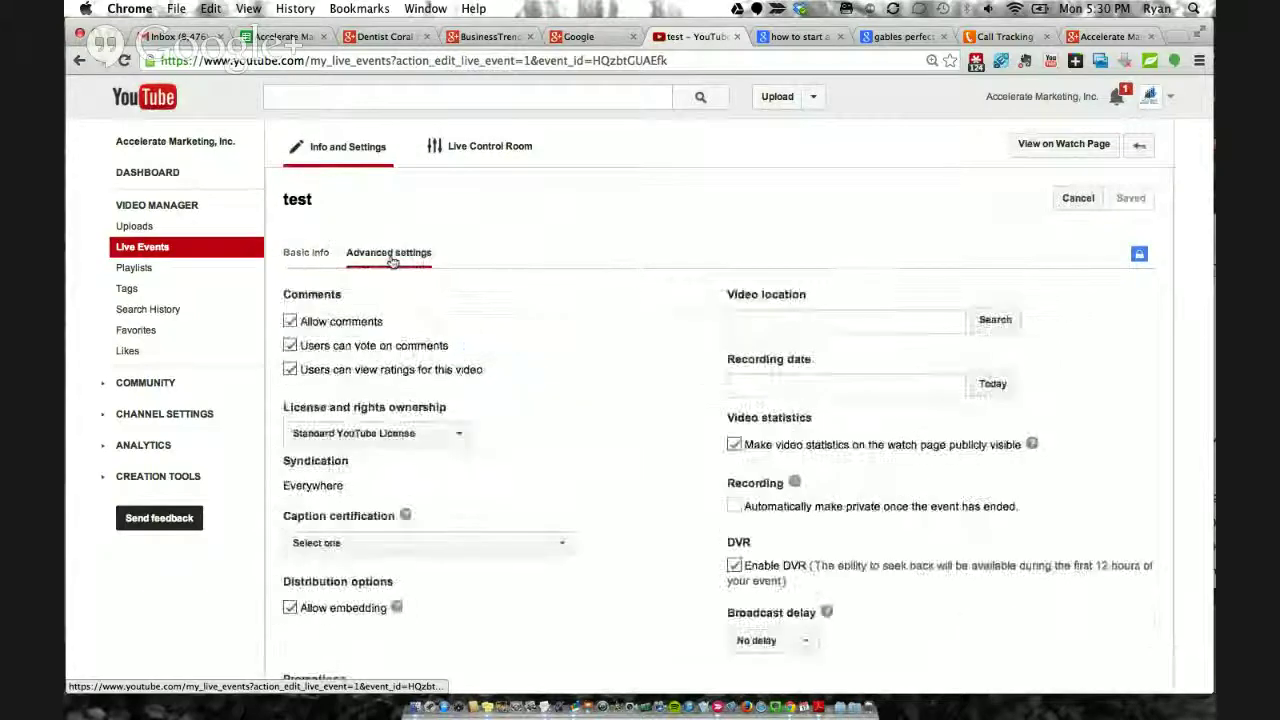
{"action": "left_click", "coordinate": [305, 253]}
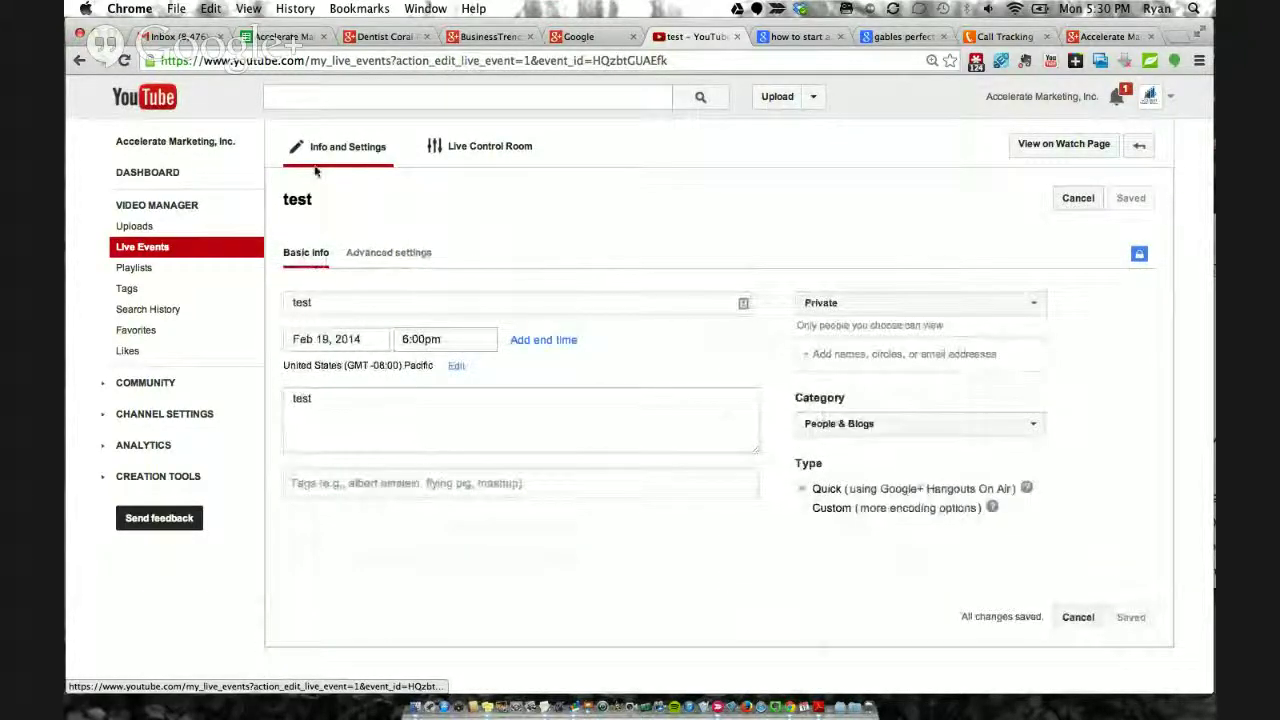
{"action": "left_click", "coordinate": [77, 60]}
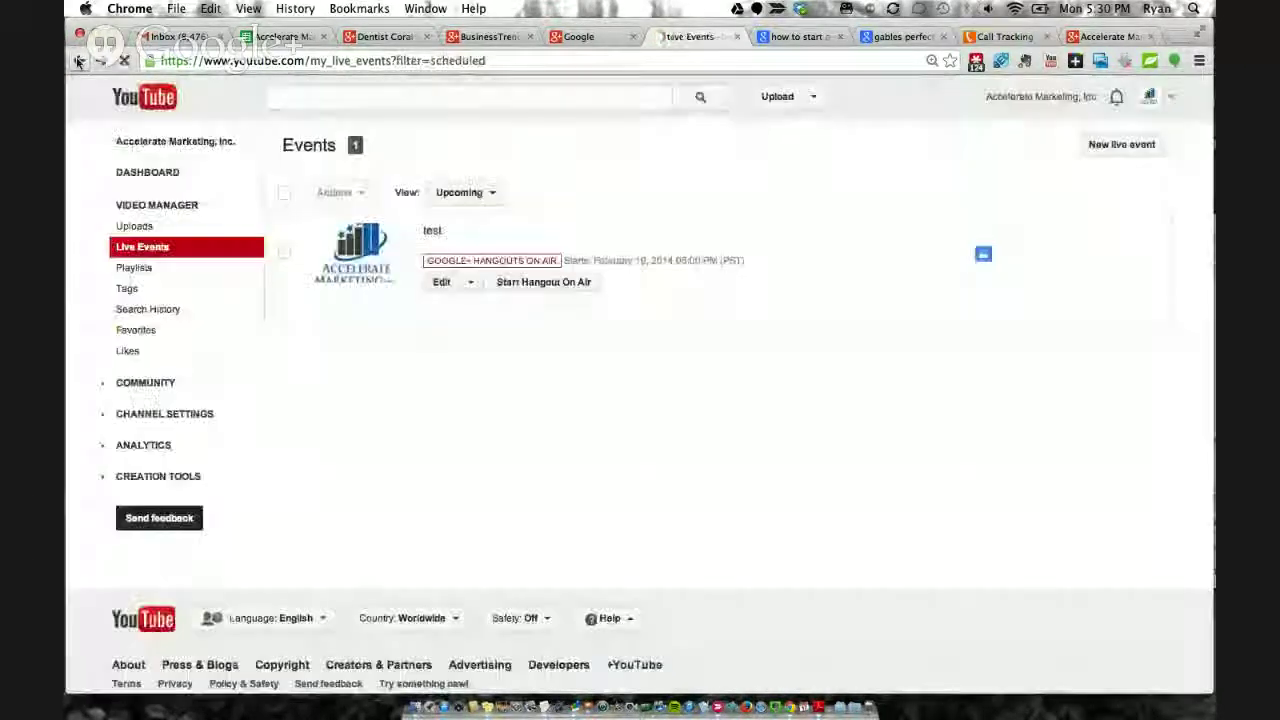
Step: Open the "test" event's watch page and look over its countdown and scheduled details
{"action": "left_click", "coordinate": [360, 263]}
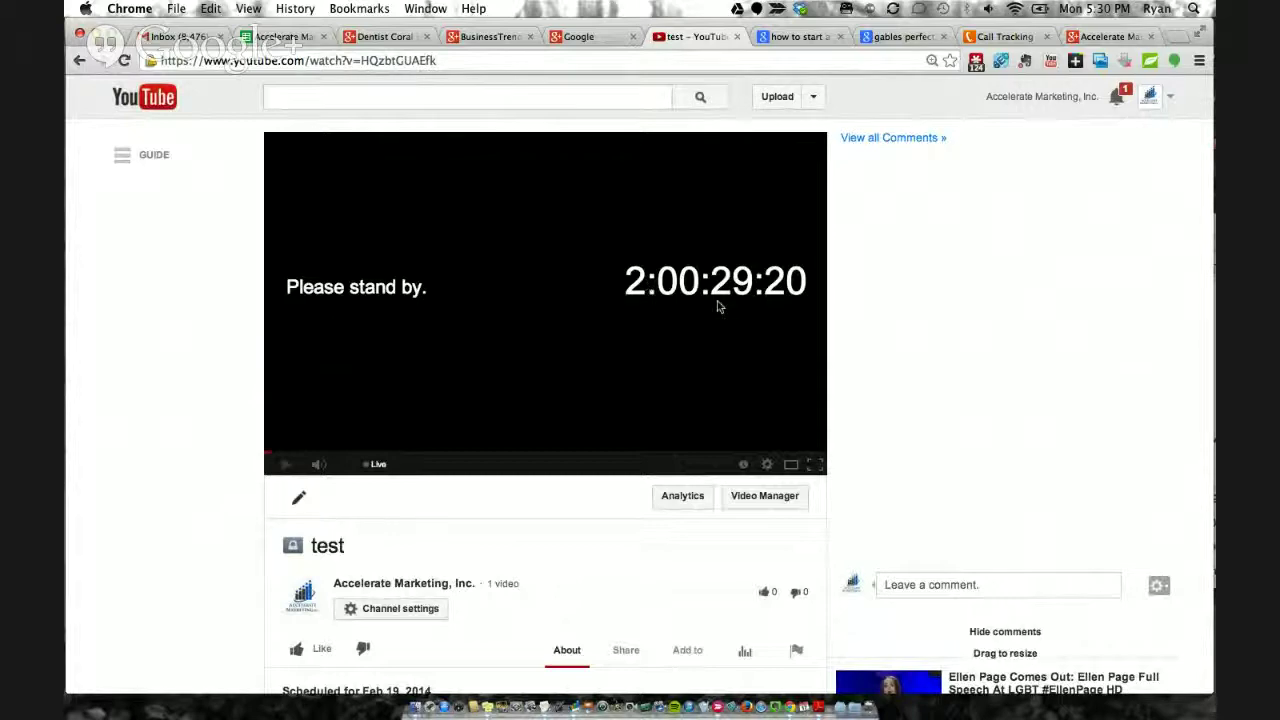
{"action": "scroll", "coordinate": [640, 286], "scroll_direction": "down", "scroll_amount": 1}
{"action": "scroll", "coordinate": [638, 286], "scroll_direction": "down", "scroll_amount": 5}
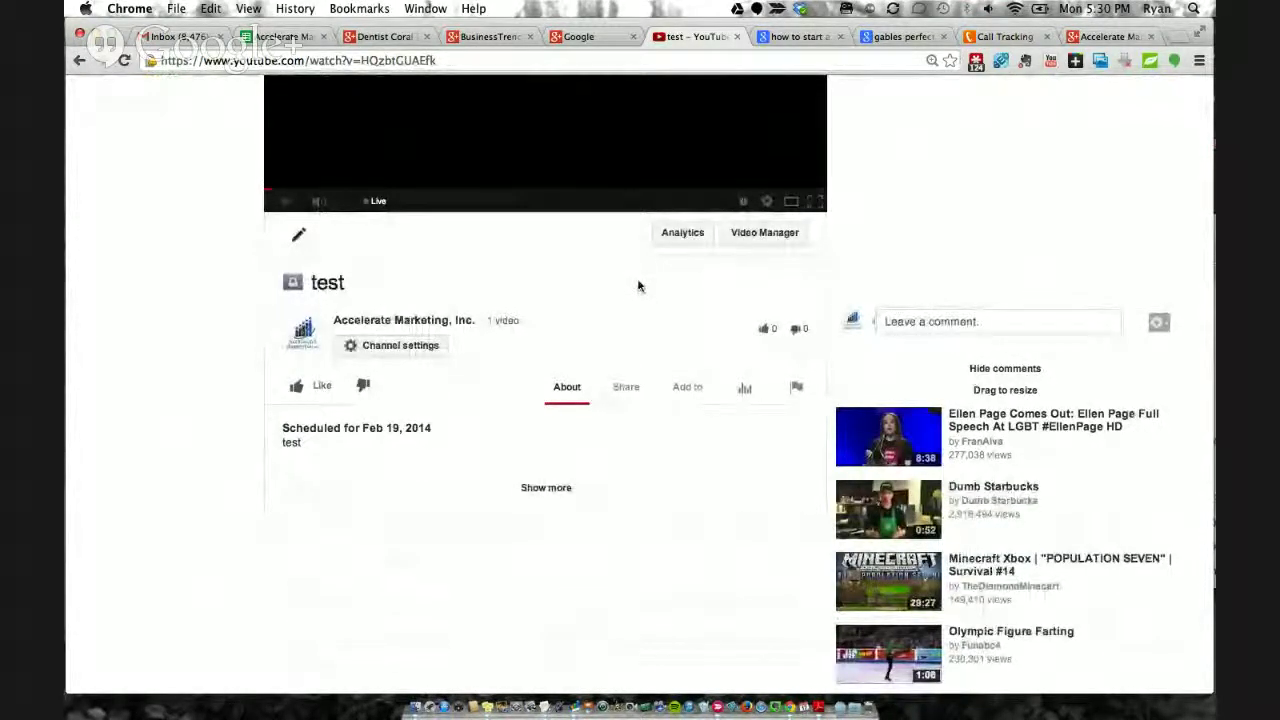
{"action": "scroll", "coordinate": [638, 286], "scroll_direction": "up", "scroll_amount": 5}
{"action": "scroll", "coordinate": [637, 285], "scroll_direction": "down", "scroll_amount": 2}
{"action": "scroll", "coordinate": [630, 410], "scroll_direction": "down", "scroll_amount": 2}
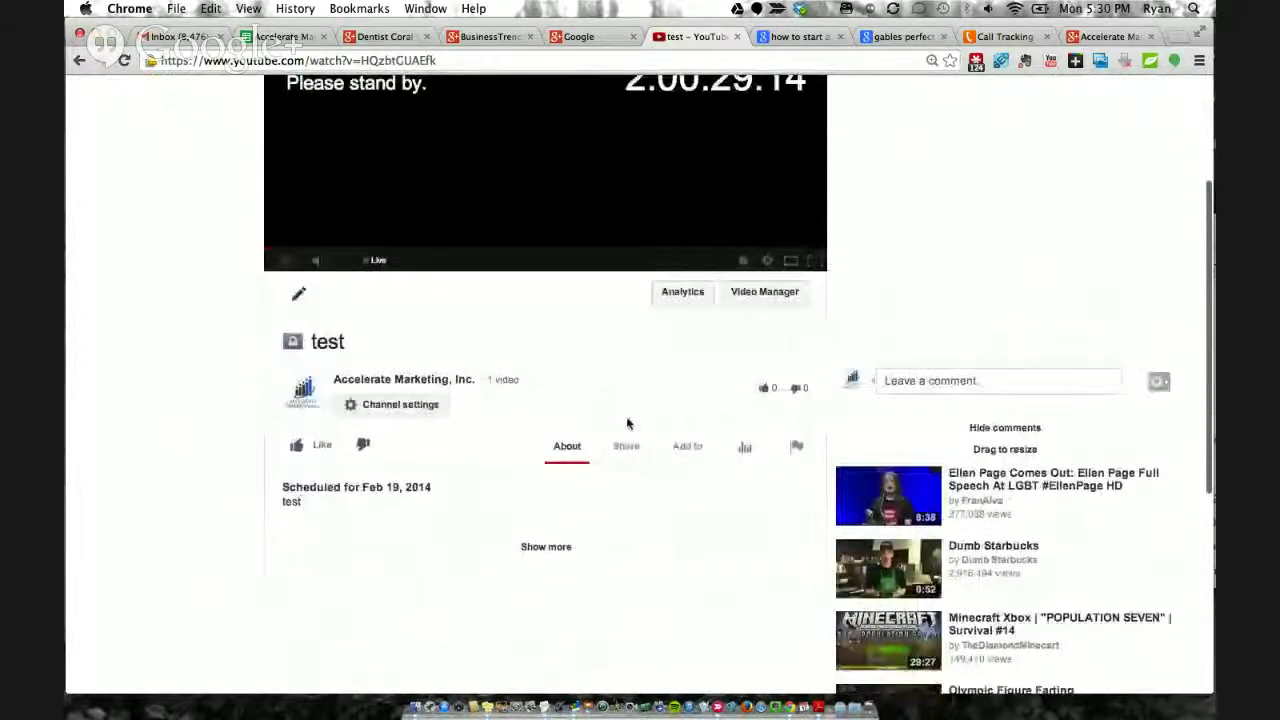
Step: Check the sharing options of the private event and compare them with its About information
{"action": "left_click", "coordinate": [626, 446]}
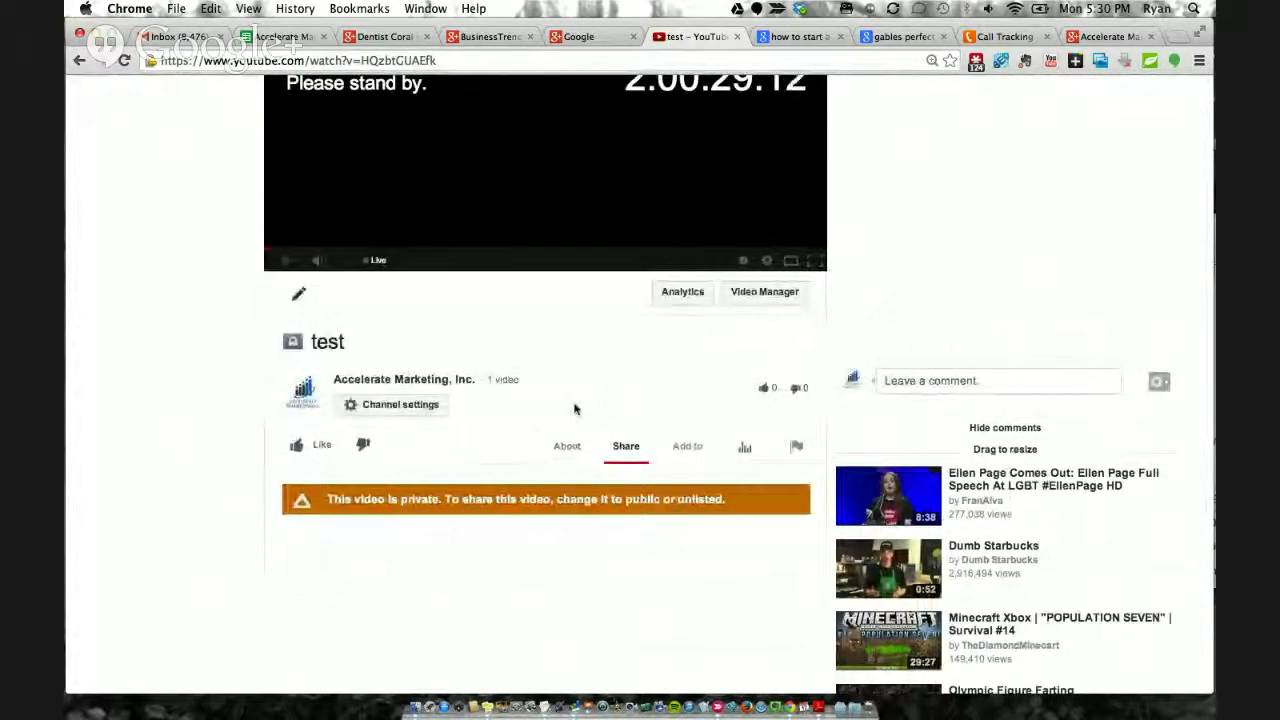
{"action": "scroll", "coordinate": [575, 408], "scroll_direction": "down", "scroll_amount": 1}
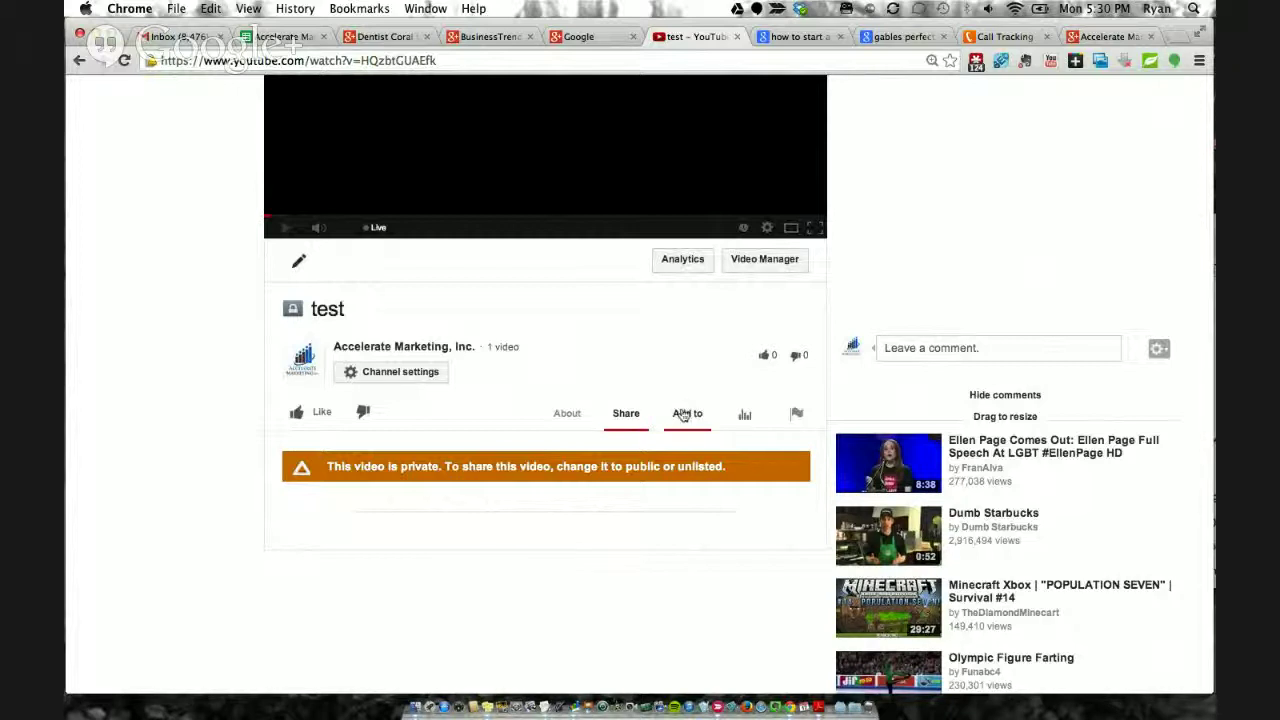
{"action": "left_click", "coordinate": [566, 416]}
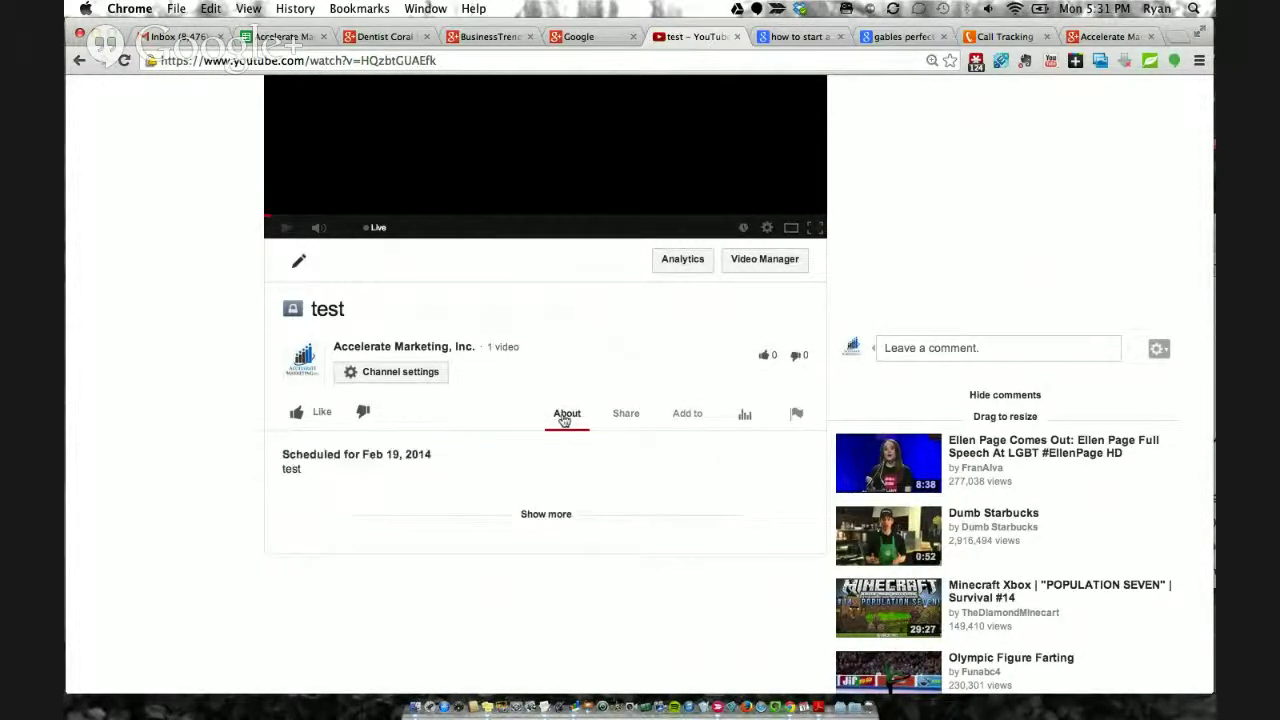
{"action": "left_click", "coordinate": [628, 418]}
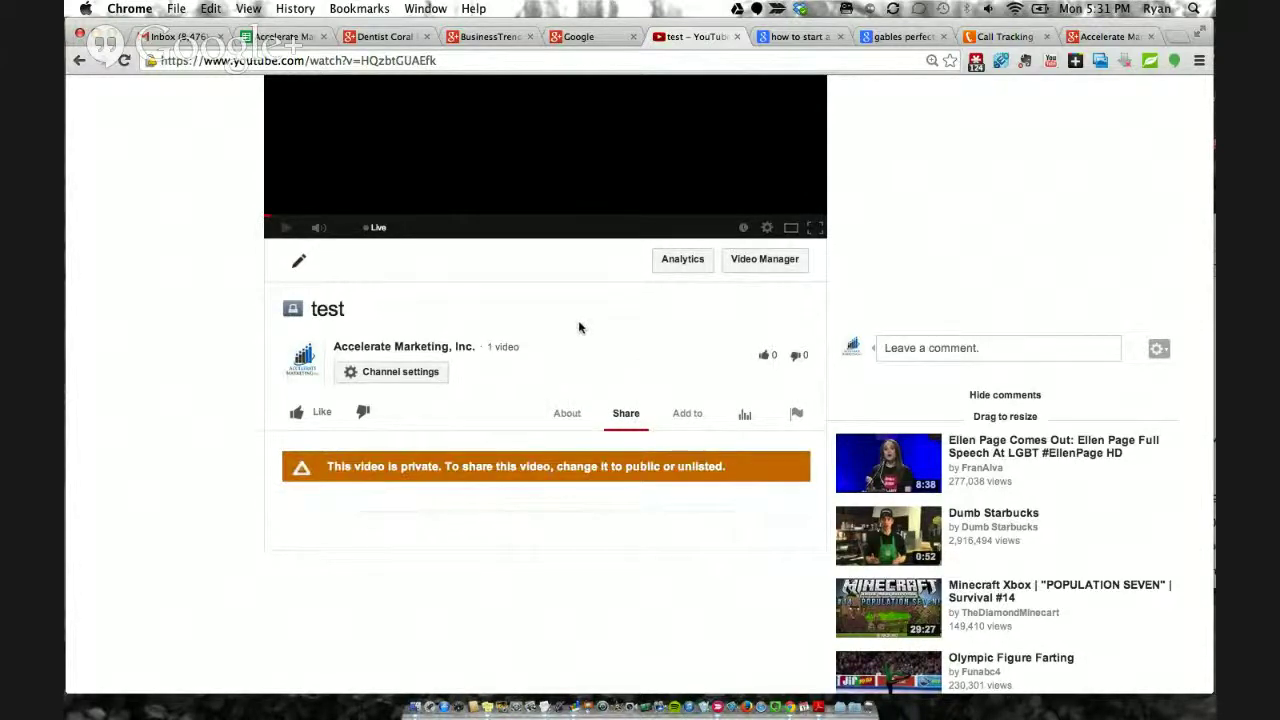
Step: Edit the "test" event from its watch page, set its privacy to Unlisted, and save the changes
{"action": "scroll", "coordinate": [578, 327], "scroll_direction": "up", "scroll_amount": 3}
{"action": "left_click", "coordinate": [296, 500]}
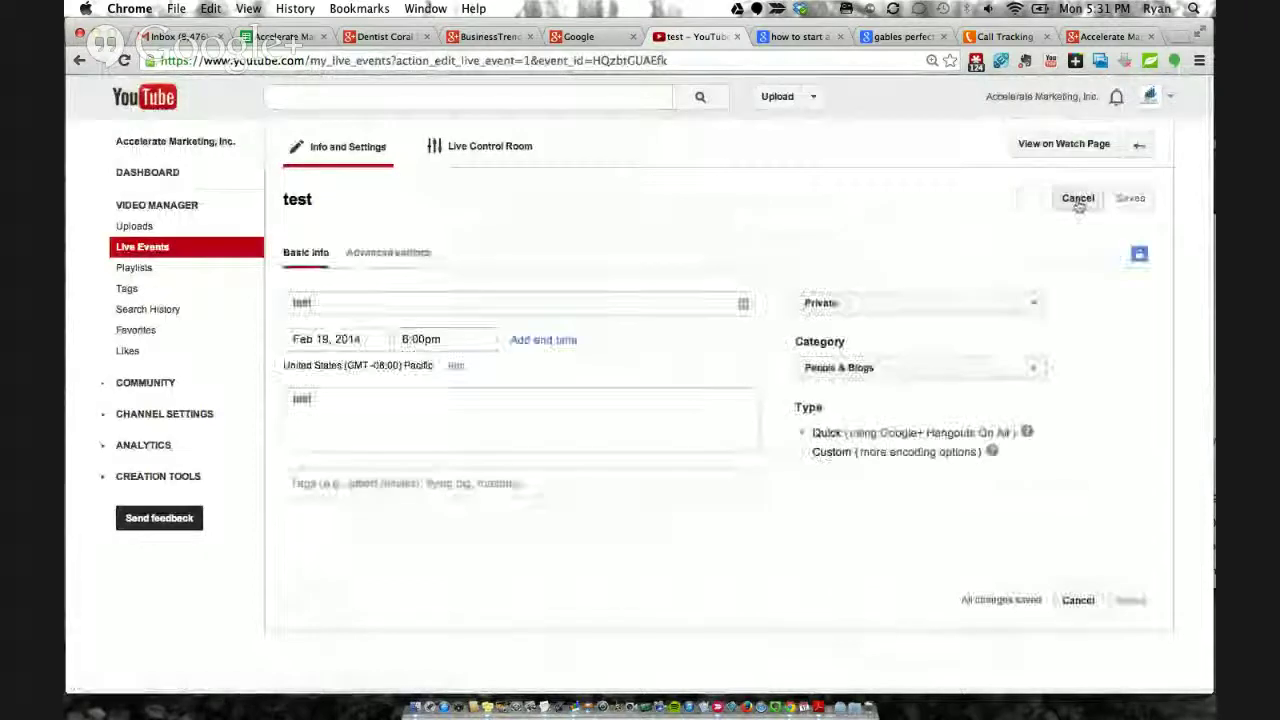
{"action": "left_click", "coordinate": [895, 302]}
{"action": "left_click", "coordinate": [889, 290]}
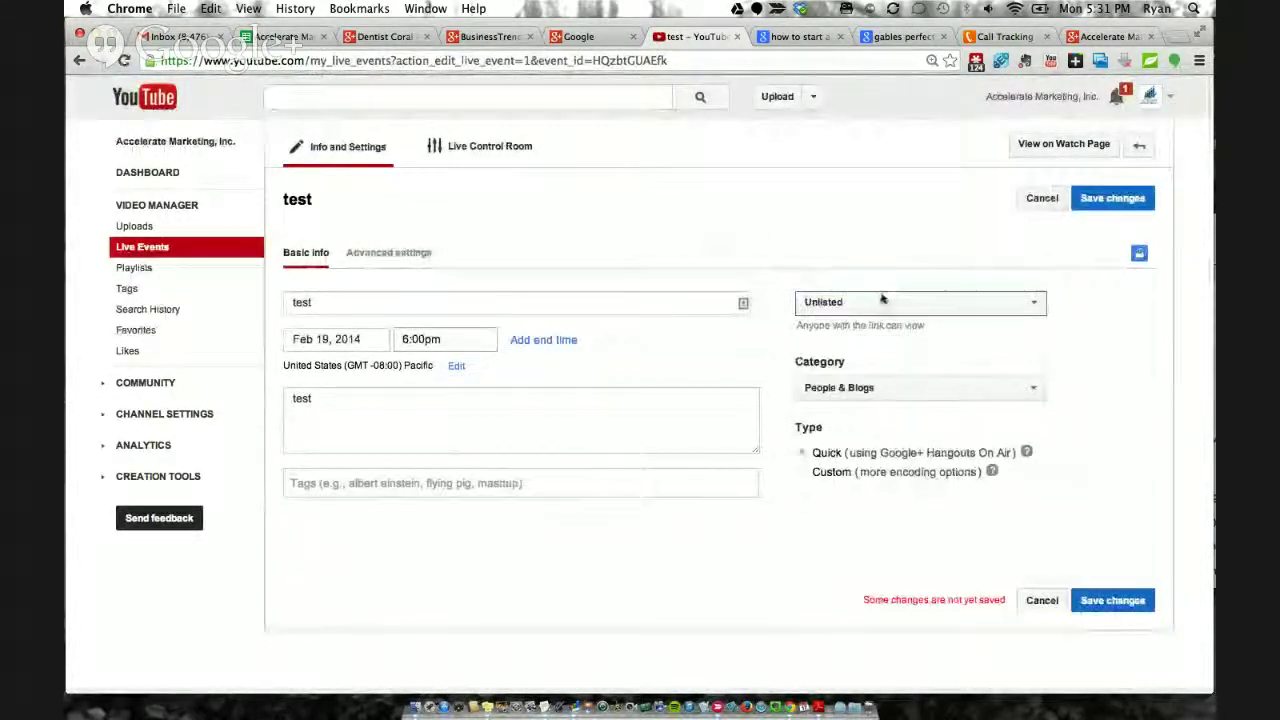
{"action": "left_click", "coordinate": [1112, 198]}
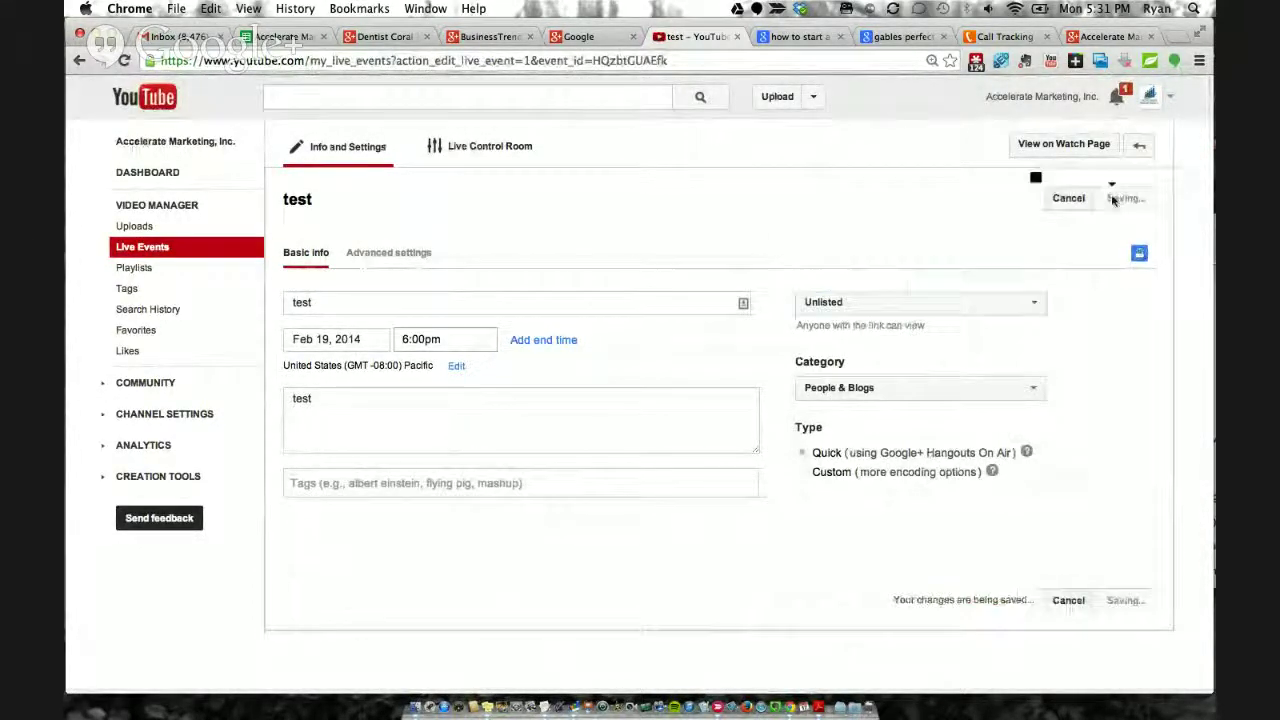
Step: Go back to the event's watch page and examine the unlisted video's sharing link and embed code
{"action": "left_click", "coordinate": [326, 193]}
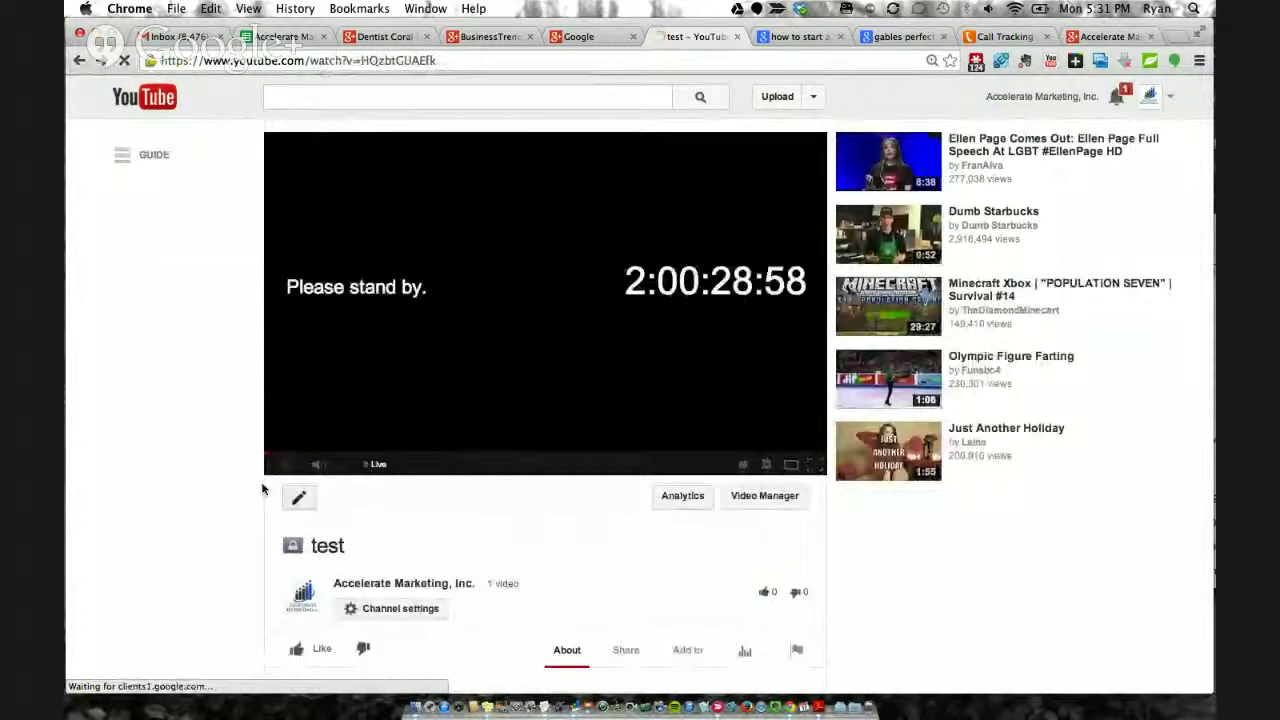
{"action": "left_click", "coordinate": [626, 650]}
{"action": "scroll", "coordinate": [575, 514], "scroll_direction": "down", "scroll_amount": 3}
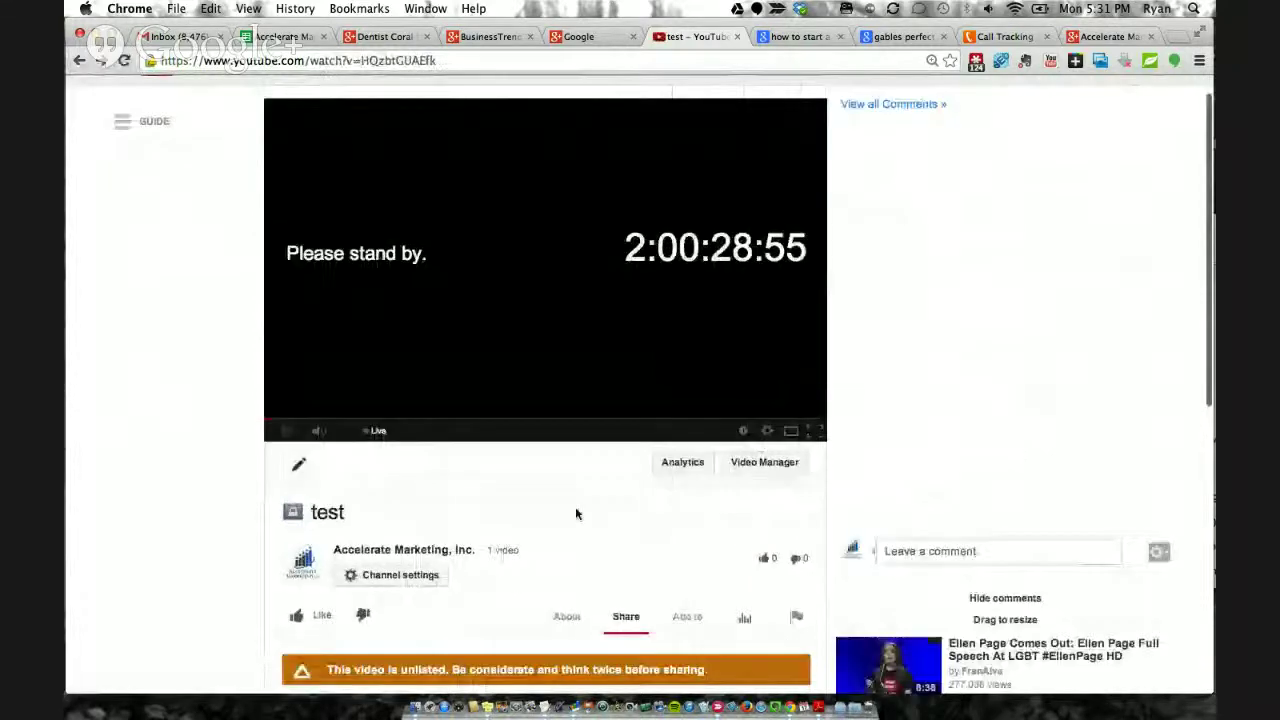
{"action": "scroll", "coordinate": [575, 514], "scroll_direction": "down", "scroll_amount": 1}
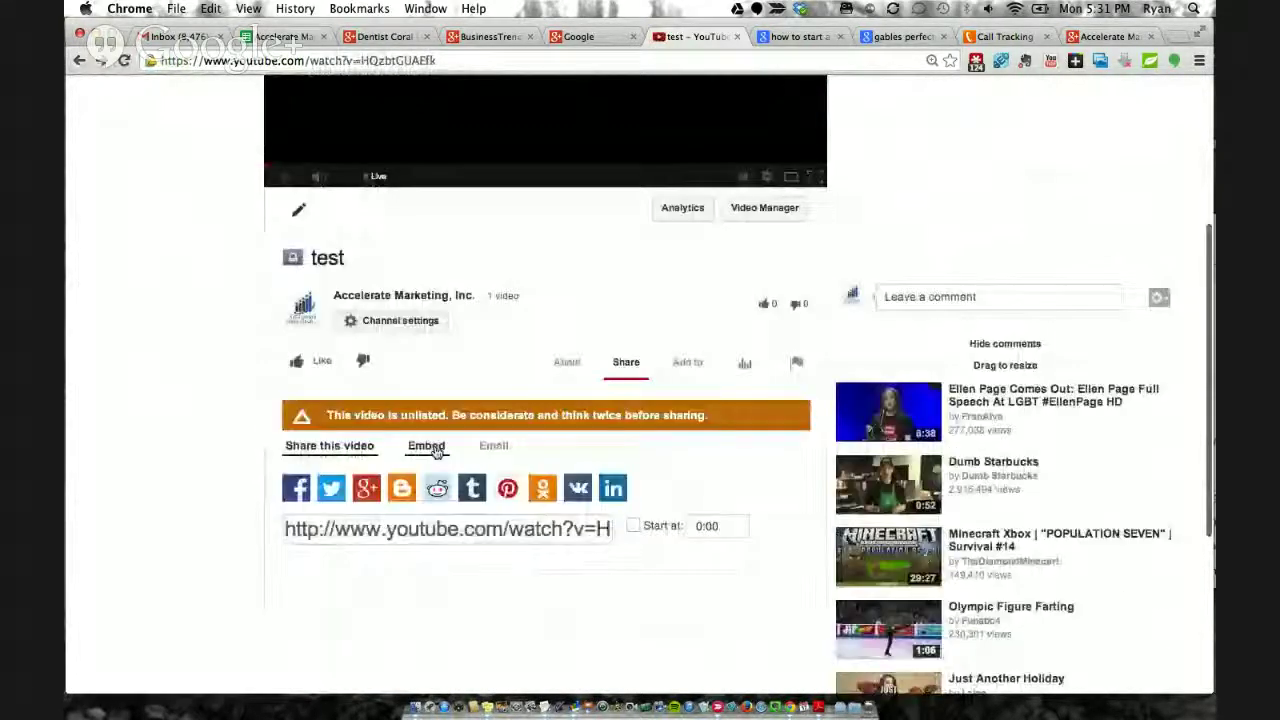
{"action": "left_click", "coordinate": [435, 450]}
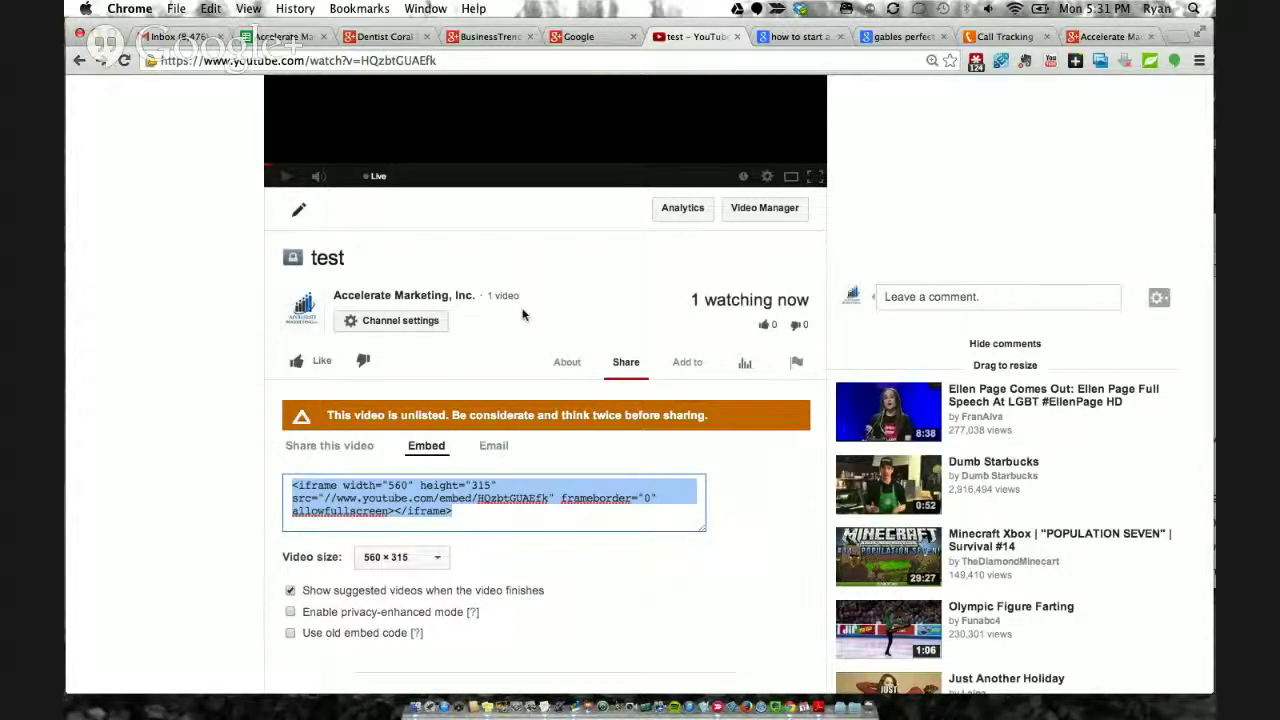
{"action": "scroll", "coordinate": [522, 315], "scroll_direction": "down", "scroll_amount": 2}
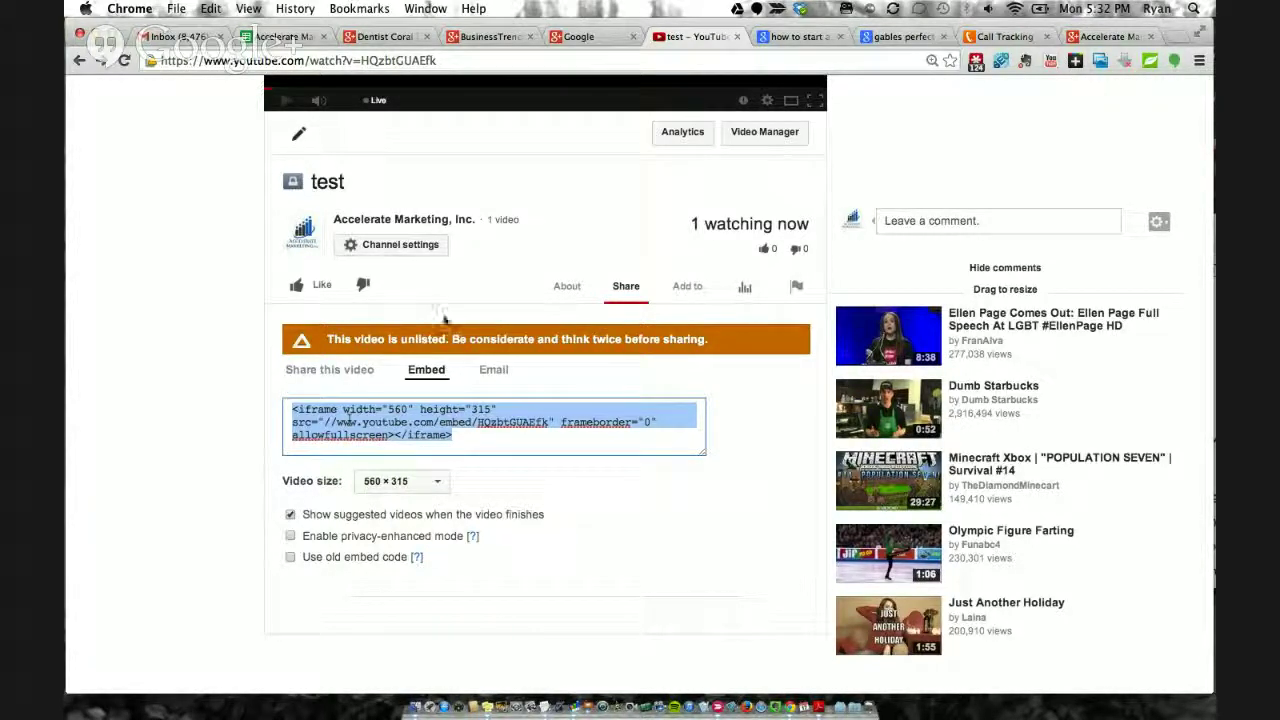
{"action": "scroll", "coordinate": [445, 320], "scroll_direction": "up", "scroll_amount": 5}
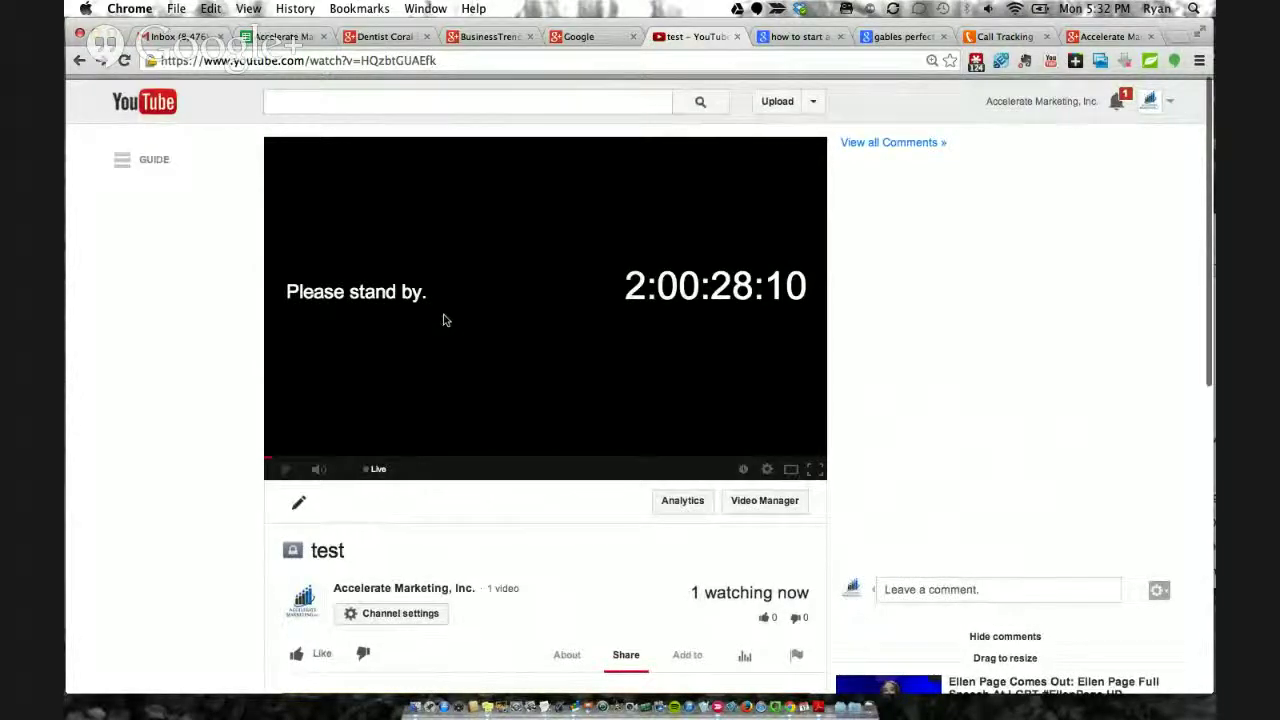
{"action": "mouse_move", "coordinate": [1214, 8]}
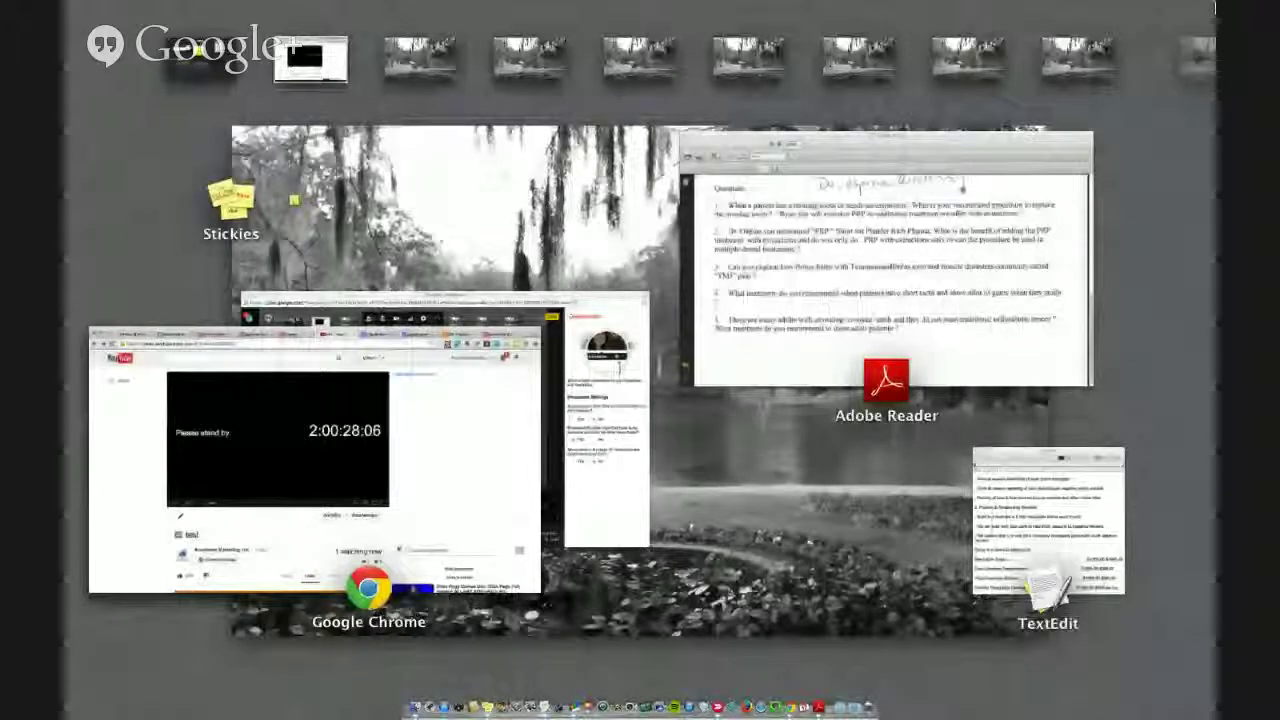
{"action": "left_click", "coordinate": [429, 403]}
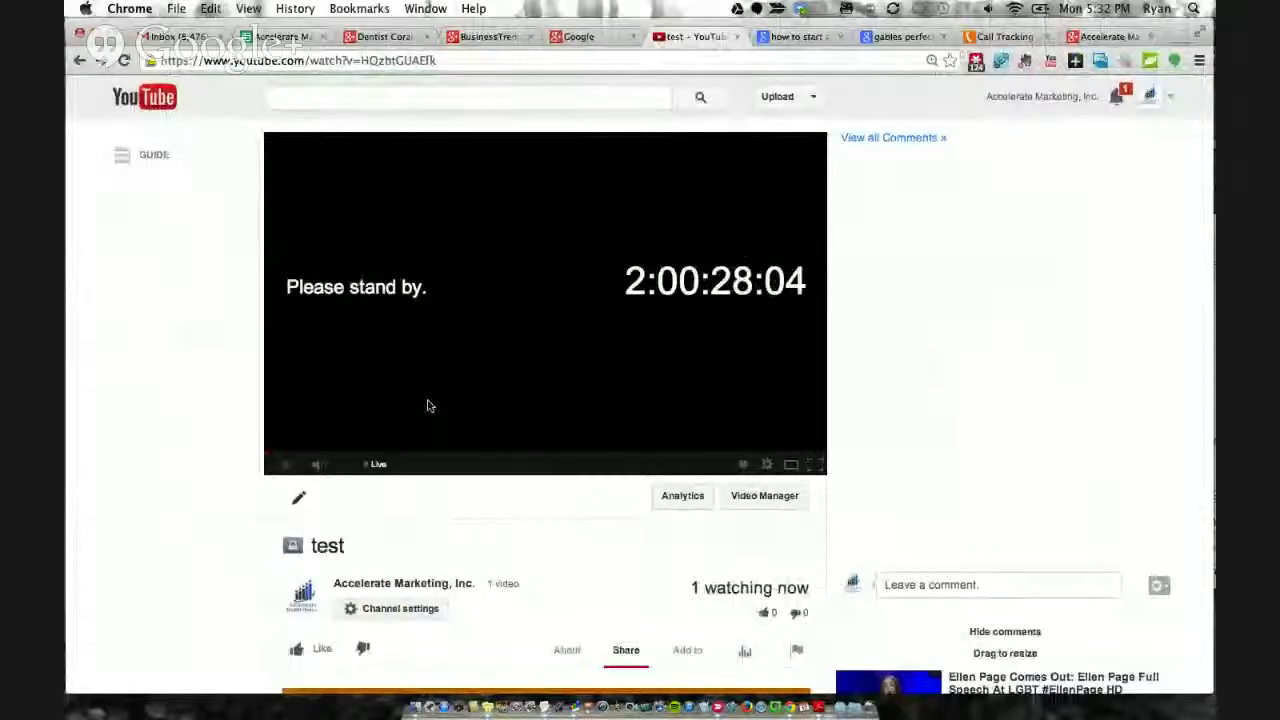